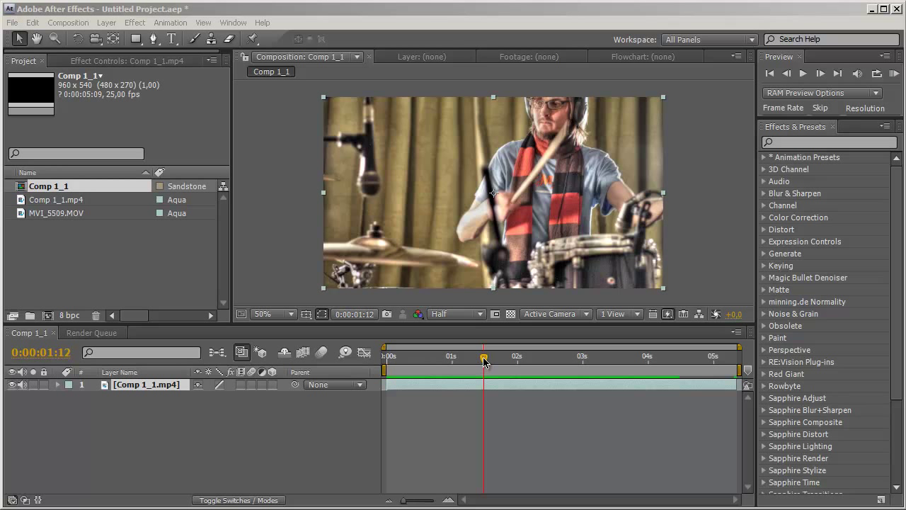
Step: Scrub Comp 1_1 through the drummer and cellist shots, ending on the cellist frame at 0:00:01:18
mouse_move(484, 362)
left_mouse_down()
mouse_move(465, 362)
mouse_move(658, 362)
mouse_move(457, 367)
left_mouse_up()
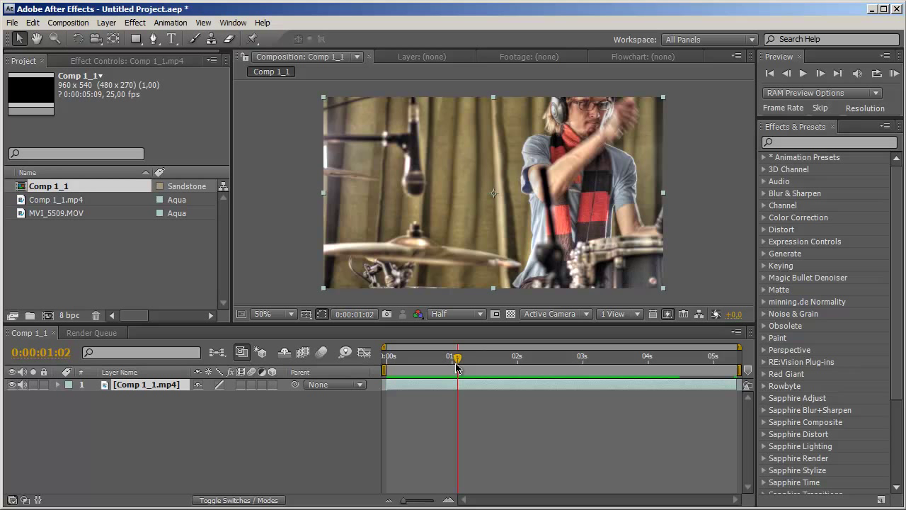
left_click_drag(457, 368, 452, 364)
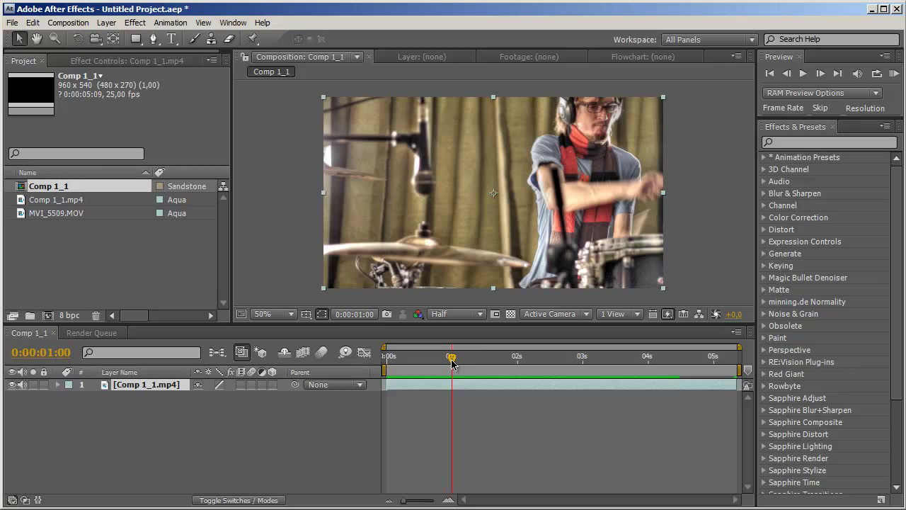
left_click_drag(452, 364, 525, 363)
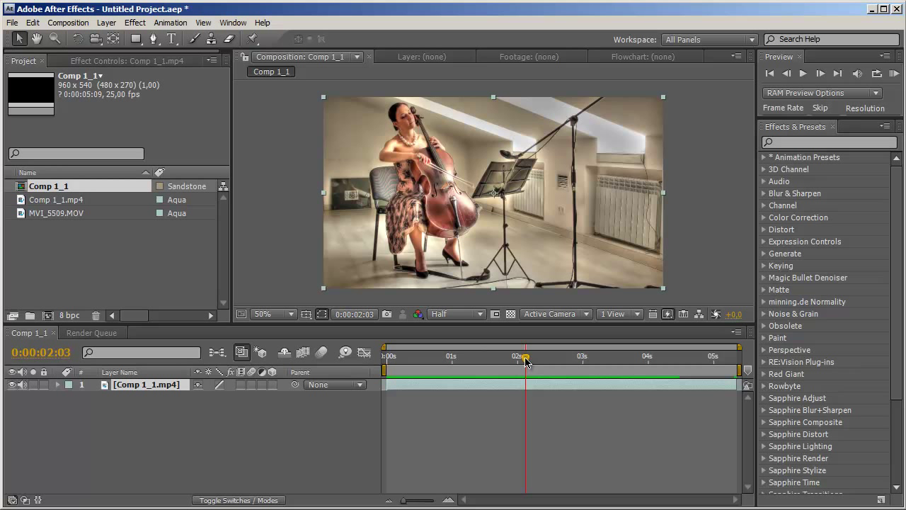
mouse_move(525, 363)
left_mouse_down()
mouse_move(690, 365)
mouse_move(429, 366)
mouse_move(610, 360)
left_mouse_up()
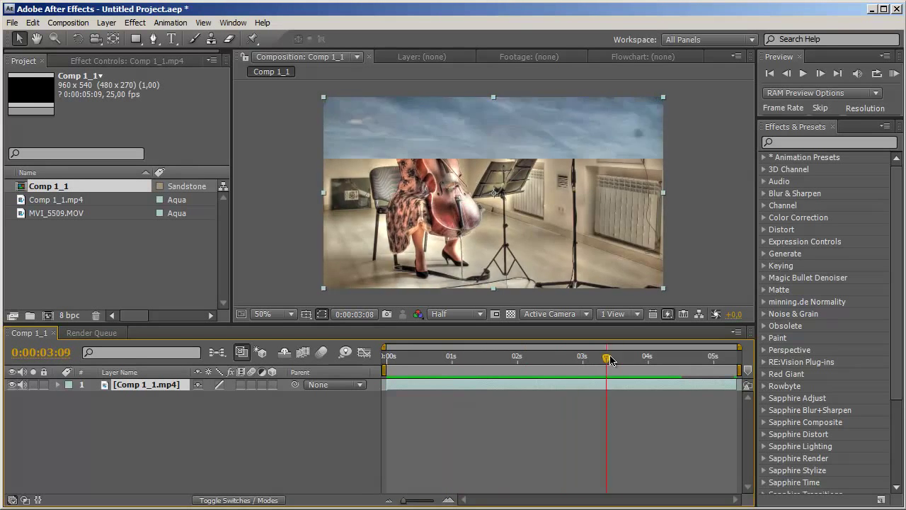
left_click_drag(610, 360, 499, 360)
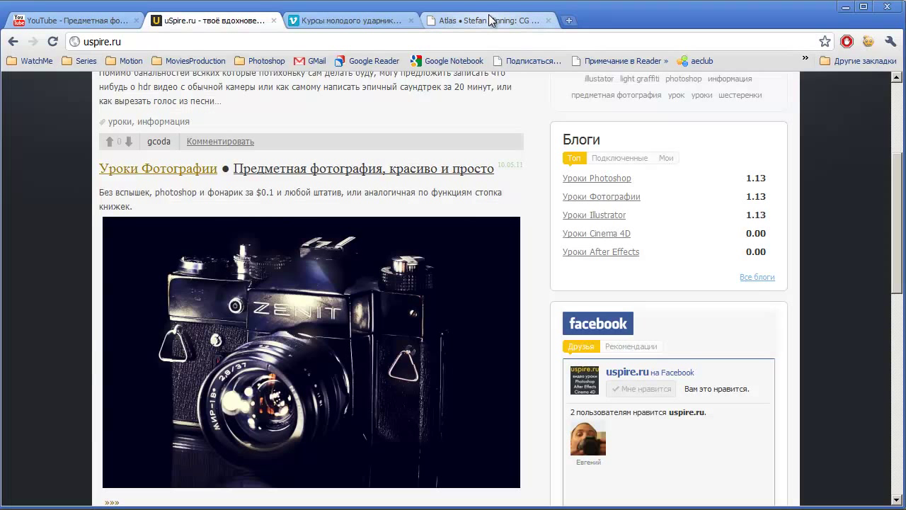
Step: Review the Atlas plug-in page on 3dcg.net
left_click(490, 20)
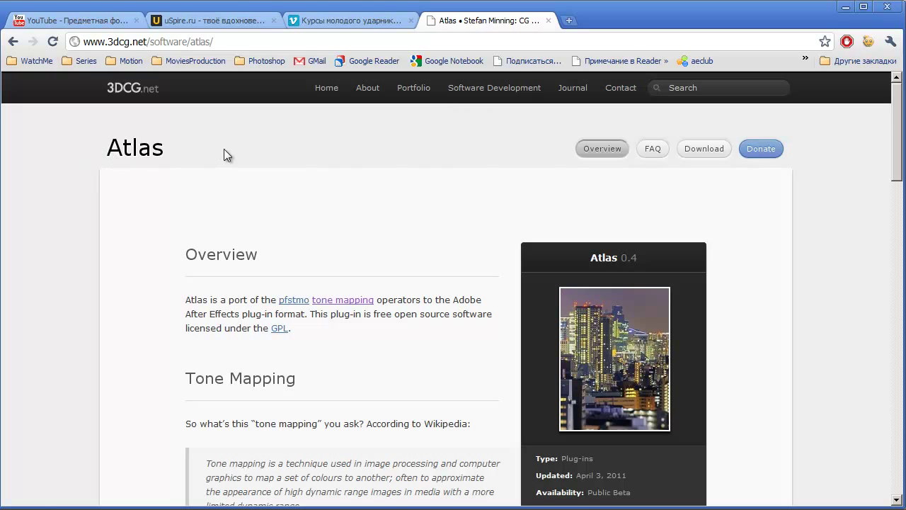
scroll(267, 141, "down", 2)
scroll(267, 141, "down", 1)
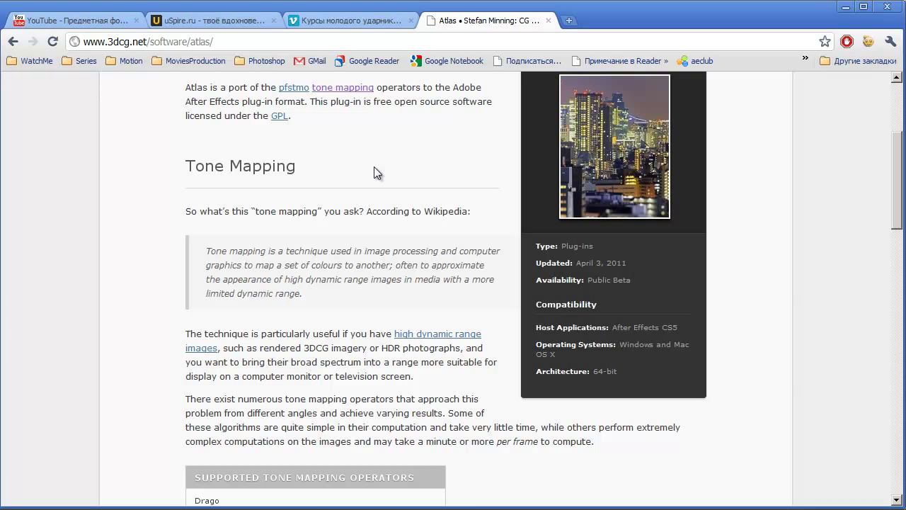
scroll(372, 166, "up", 3)
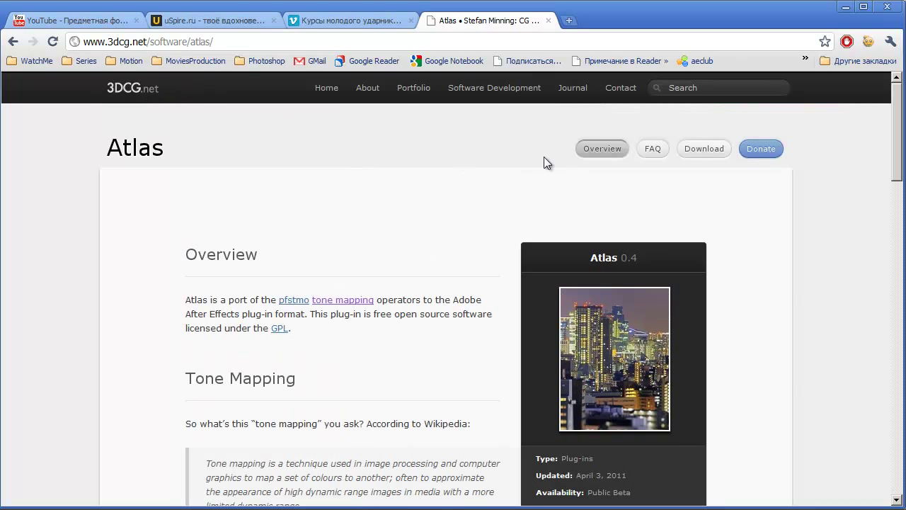
Step: Open Software Development in a new tab and its Normality page, then the Atlas download page
middle_click(496, 90)
left_click(595, 20)
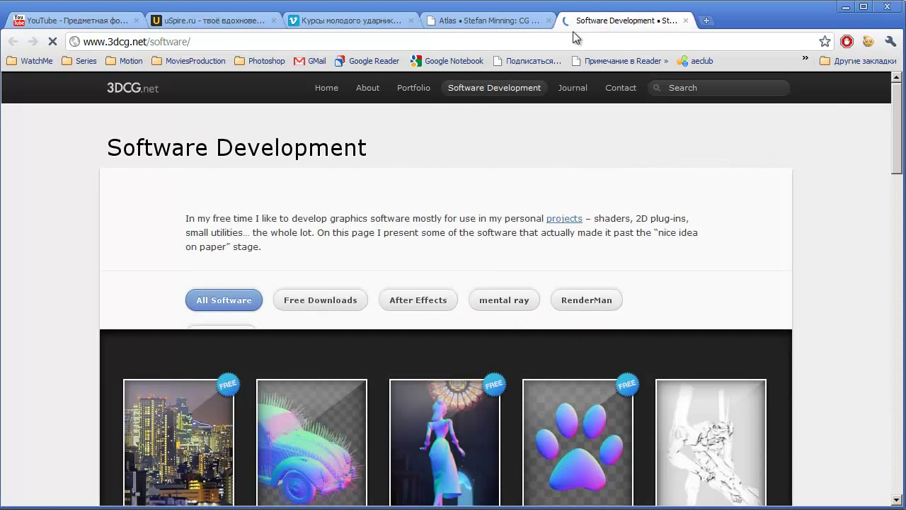
scroll(377, 238, "down", 4)
left_click(454, 202)
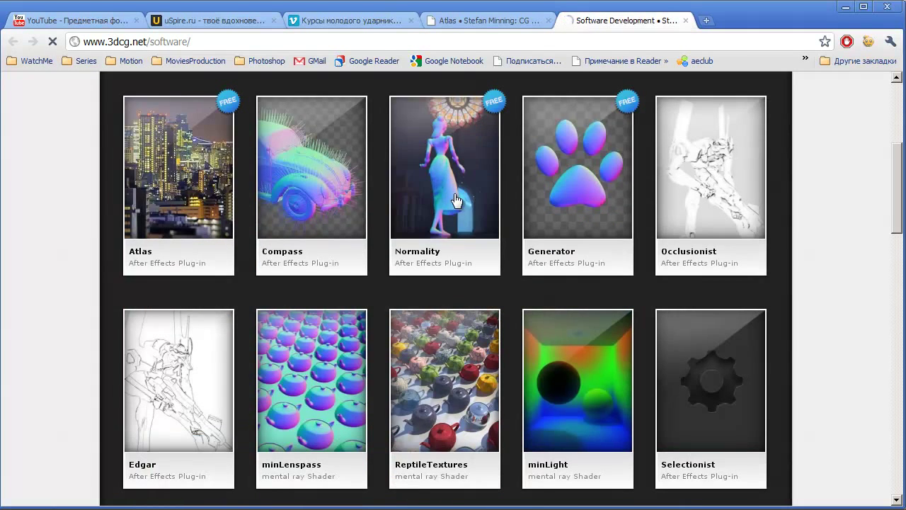
scroll(411, 260, "down", 4)
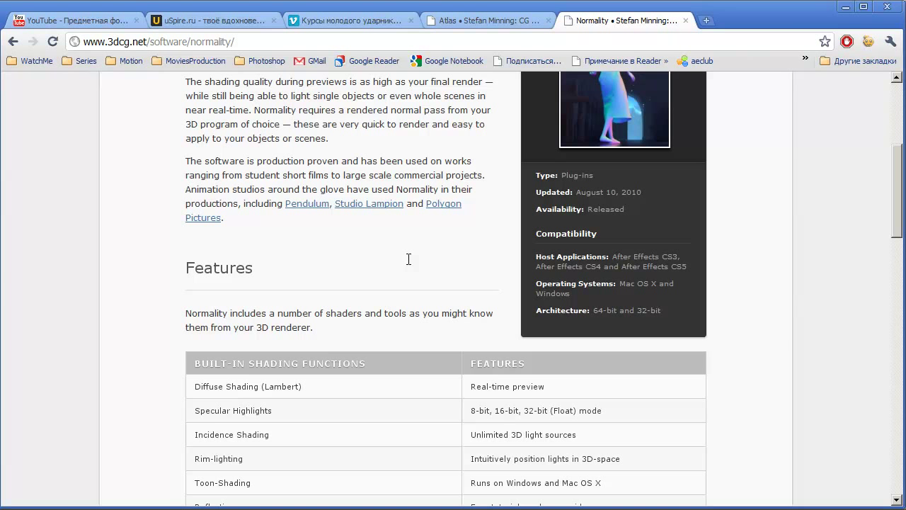
scroll(409, 259, "up", 3)
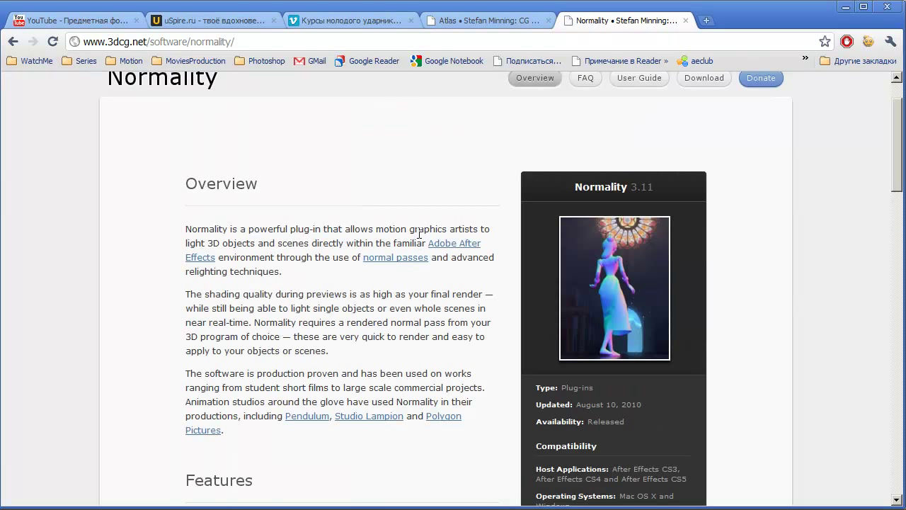
left_click(445, 21)
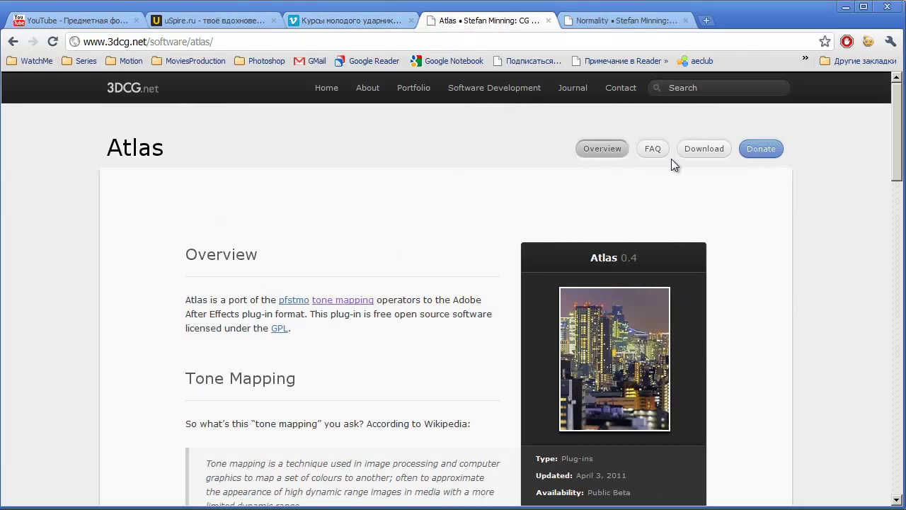
left_click(693, 153)
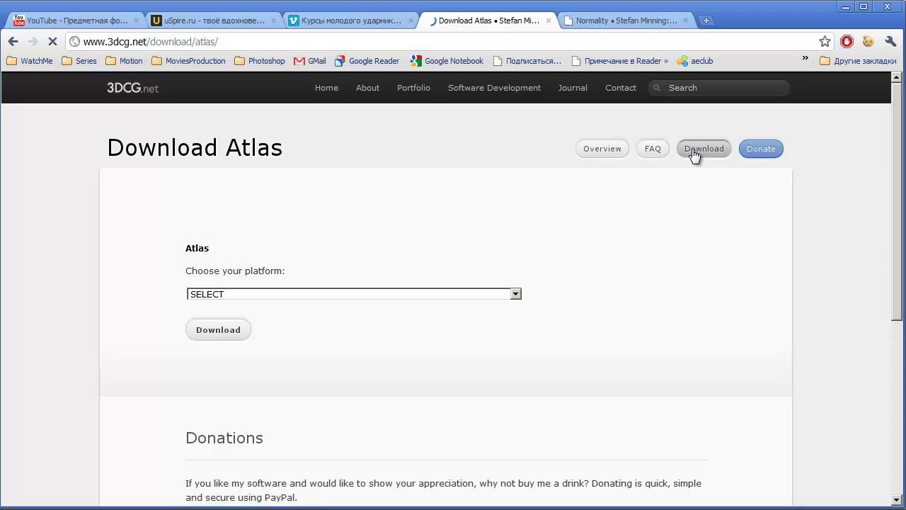
Step: Check the Atlas platform list without choosing one, then return to the Atlas overview
left_click(325, 291)
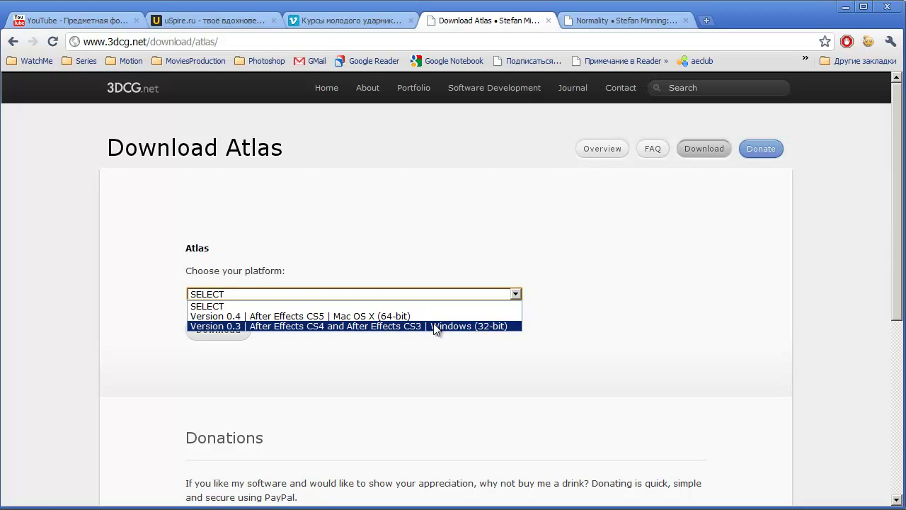
left_click(426, 252)
scroll(526, 259, "down", 5)
scroll(607, 219, "up", 3)
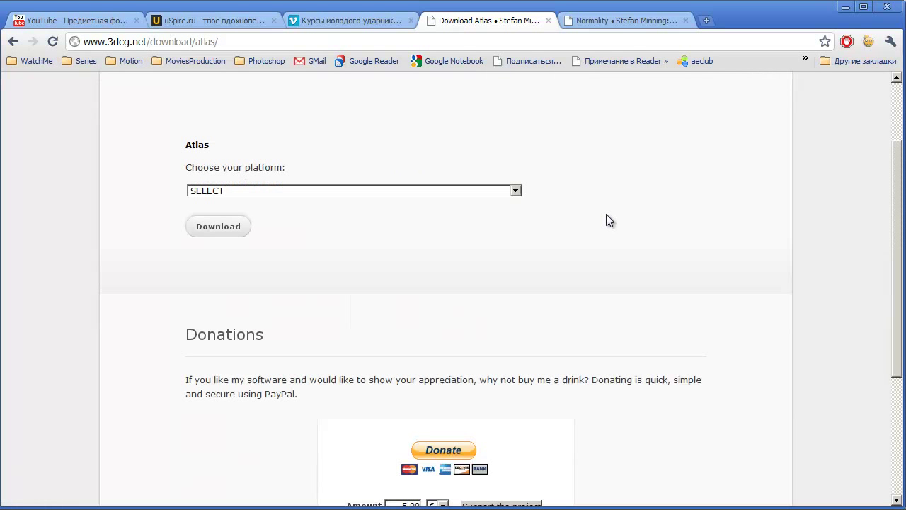
scroll(602, 177, "up", 1)
left_click(600, 116)
scroll(419, 220, "down", 2)
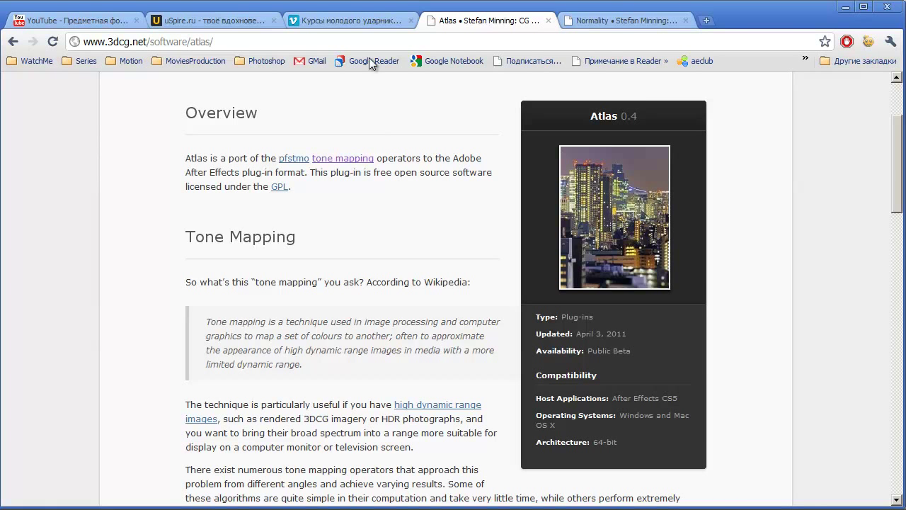
Step: Open the Million Pixels Studio profile from the Vimeo drummer video, then minimize Chrome
left_click(333, 20)
left_click(489, 21)
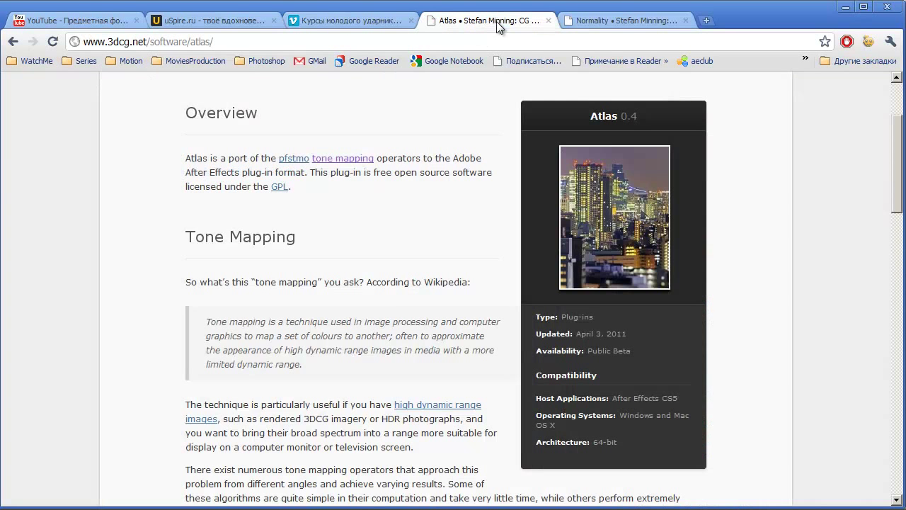
left_click(360, 21)
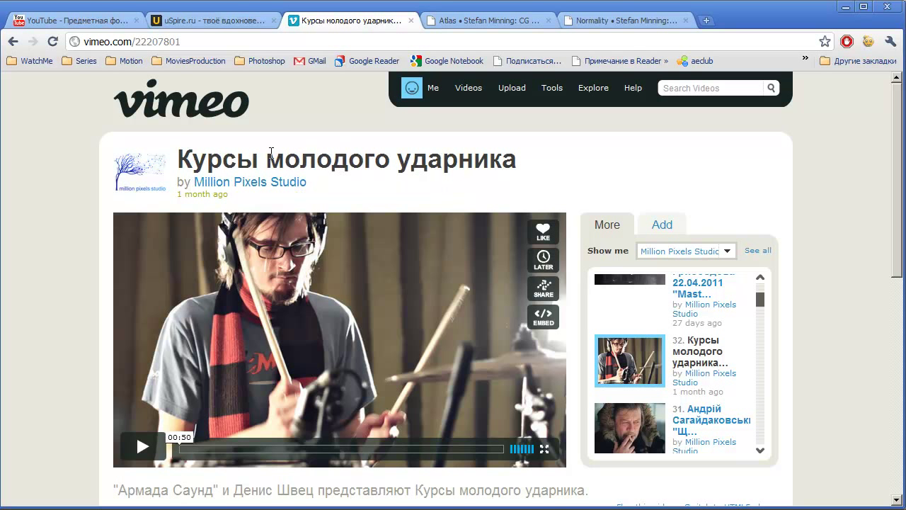
left_click(256, 183)
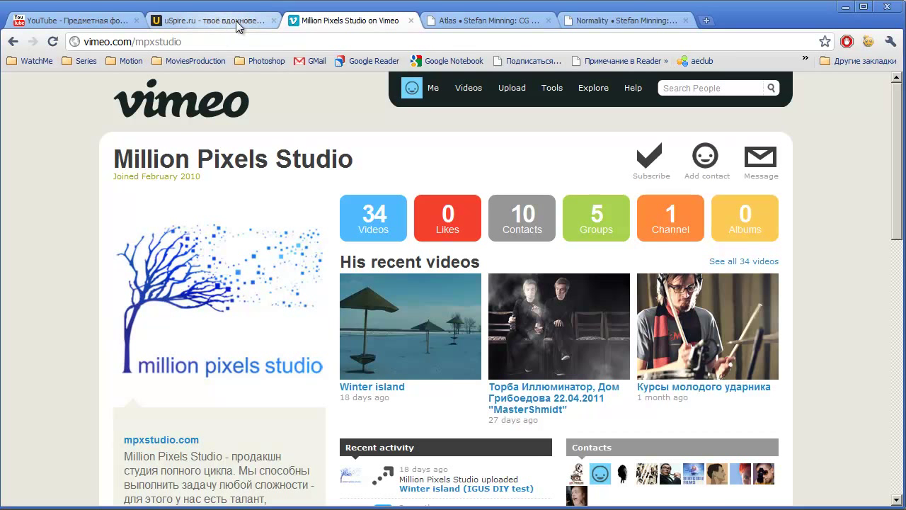
left_click(844, 6)
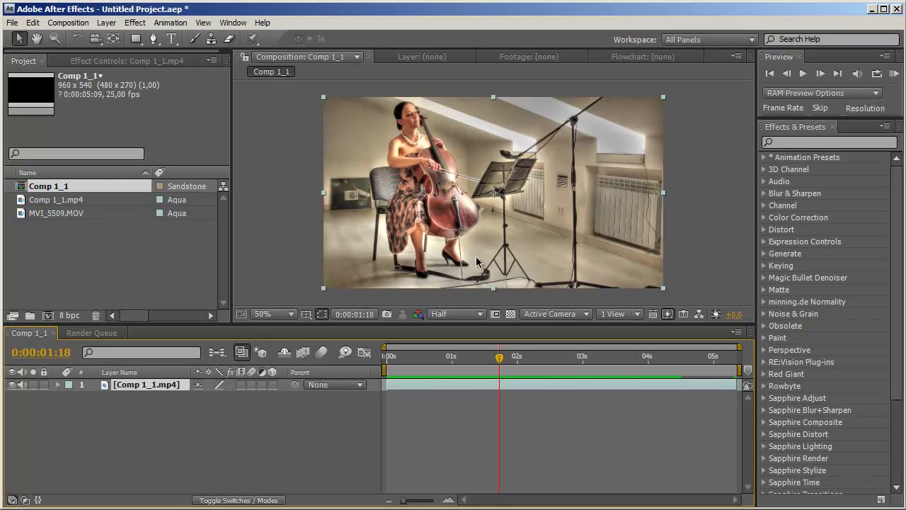
Step: Preview MVI_5509.MOV in the footage viewer at Fit, scrubbing to the 22-second mark
left_click(70, 216)
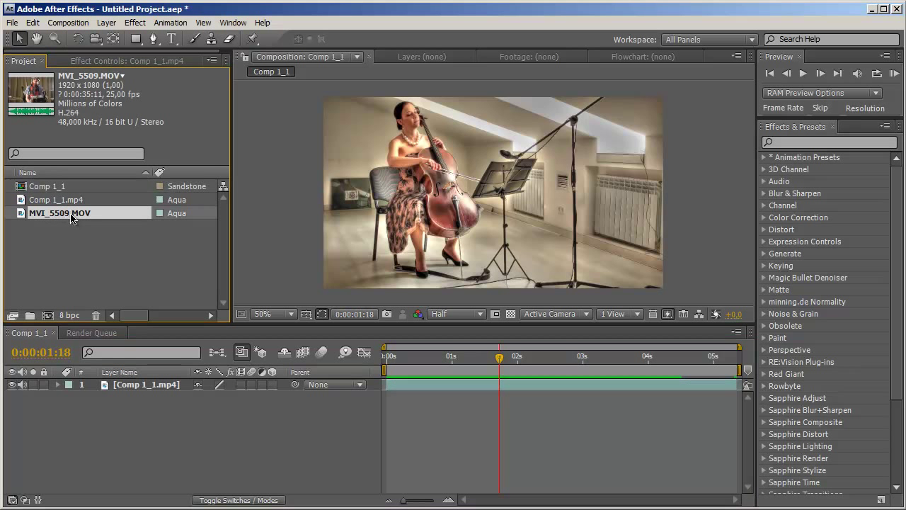
double_click(49, 216)
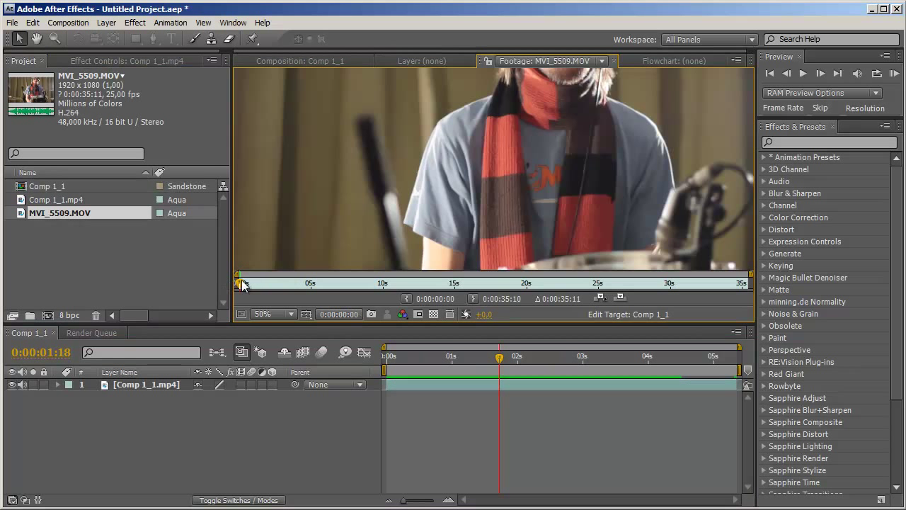
left_click(283, 314)
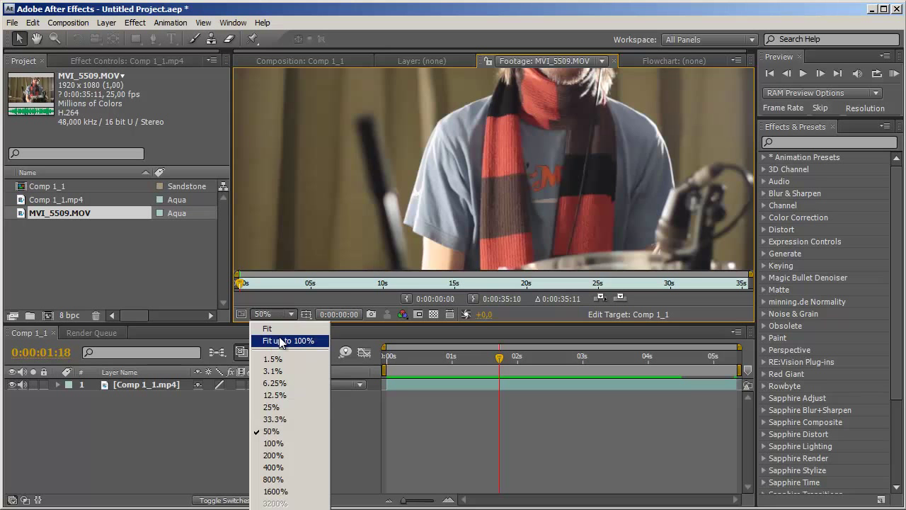
left_click(303, 339)
left_click_drag(243, 283, 556, 284)
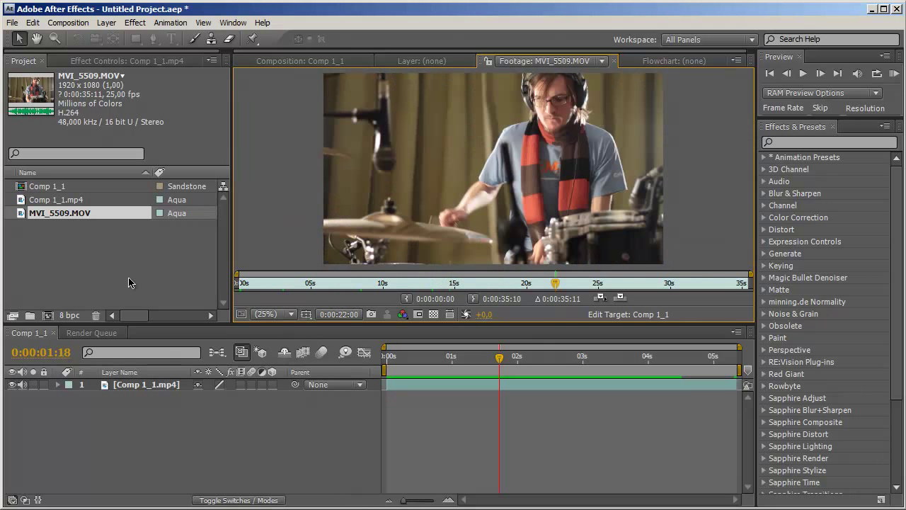
Step: Create an MVI_5509 composition from the clip and scrub through it
mouse_move(51, 216)
left_mouse_down()
mouse_move(73, 289)
mouse_move(48, 315)
left_mouse_up()
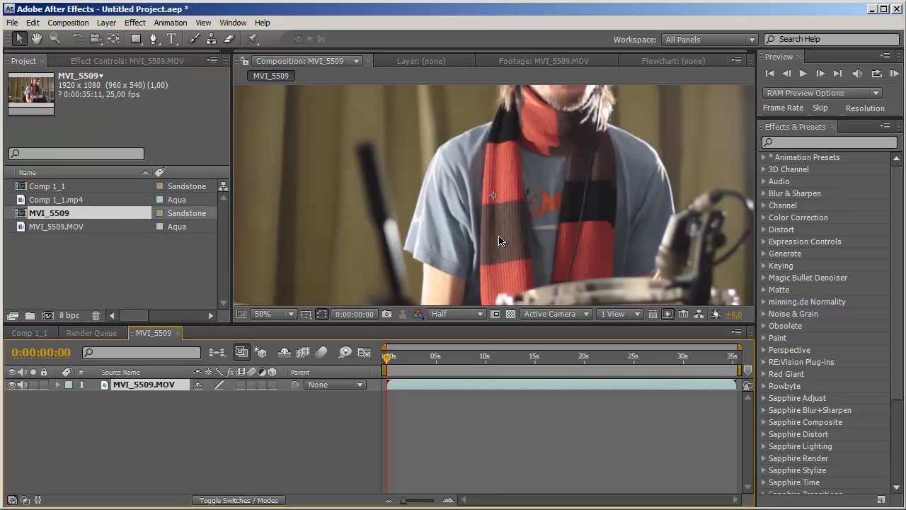
key("alt+slash")
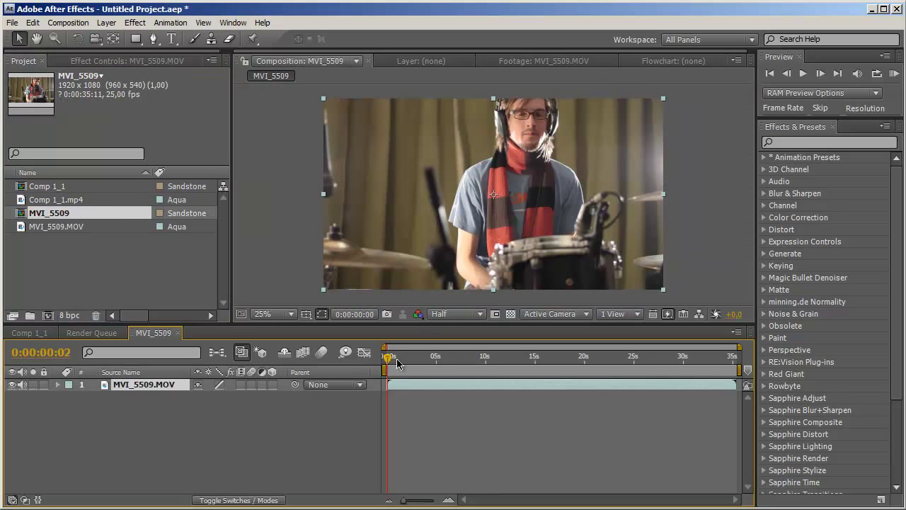
left_click_drag(387, 357, 449, 357)
Step: Create an empty 960×540, 25 fps, 0:00:30:00 composition named Comp 1
left_click(51, 315)
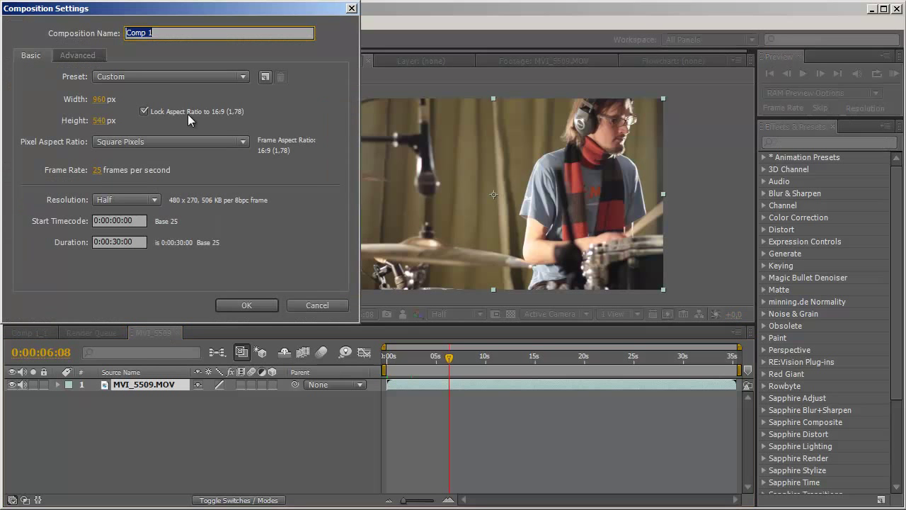
left_click_drag(164, 8, 421, 110)
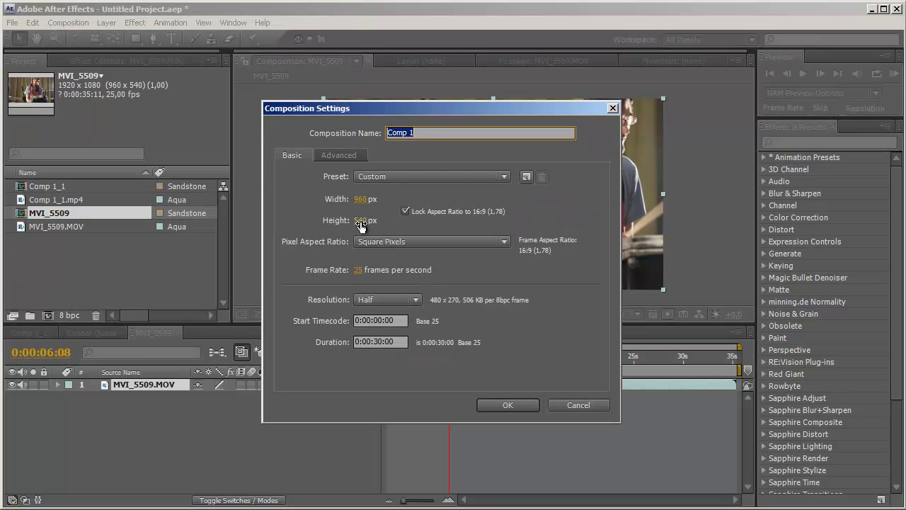
left_click(499, 402)
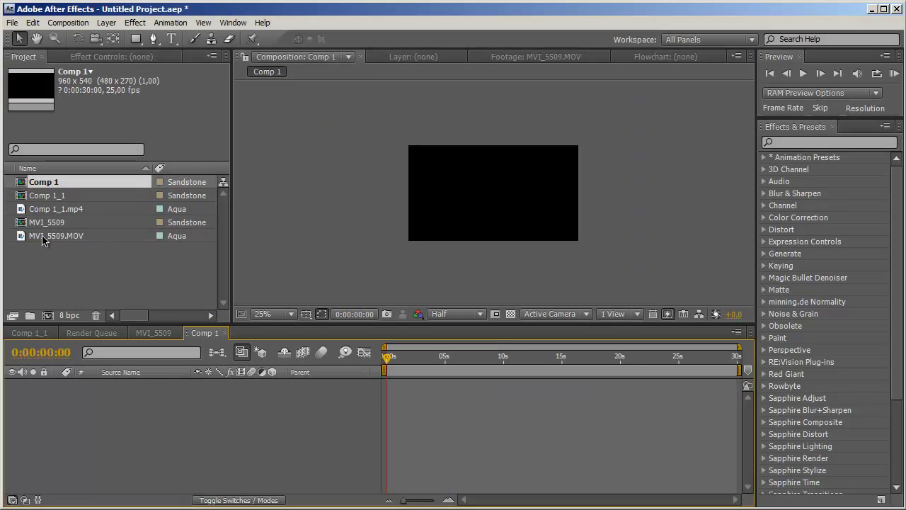
Step: Add MVI_5509.MOV to Comp 1 and fit the layer to the comp
left_click_drag(44, 235, 210, 415)
right_click(514, 186)
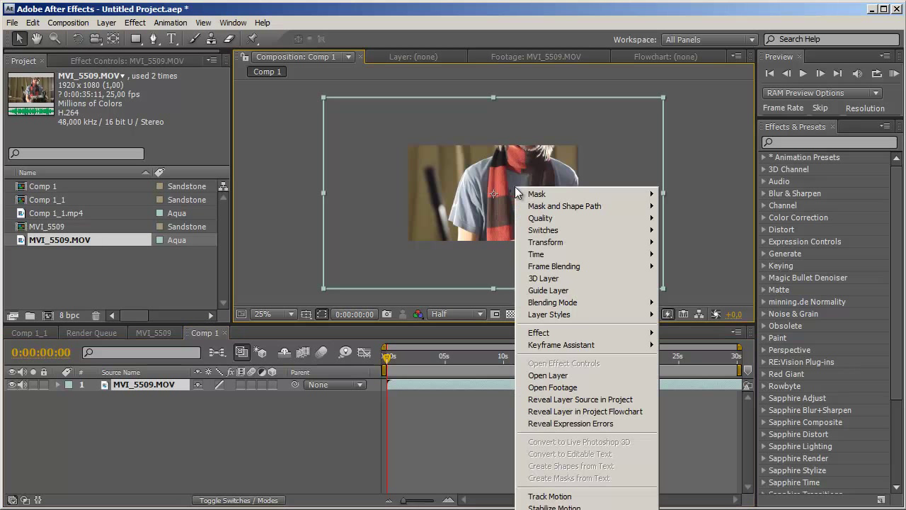
mouse_move(585, 267)
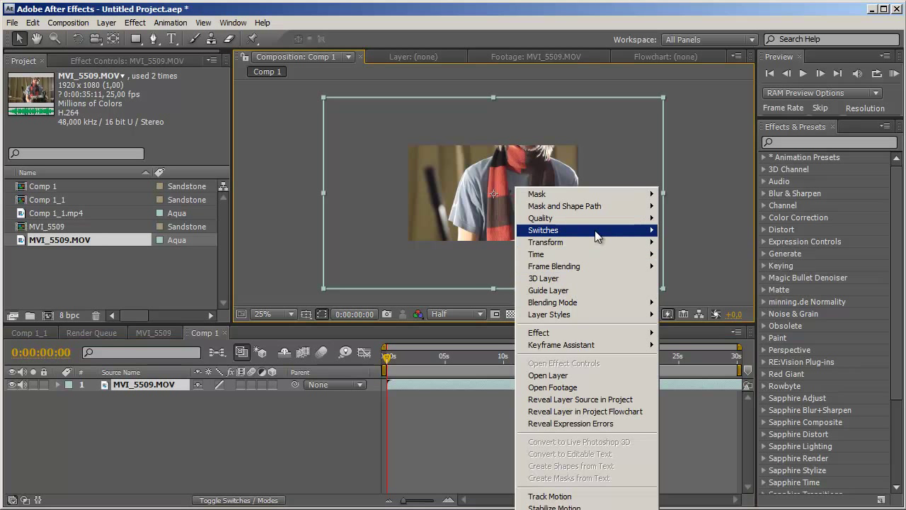
mouse_move(594, 230)
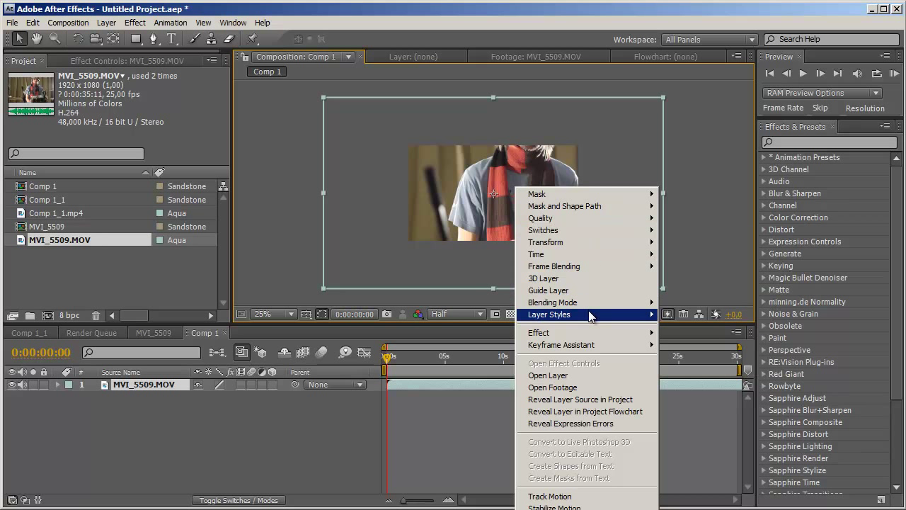
right_click(471, 187)
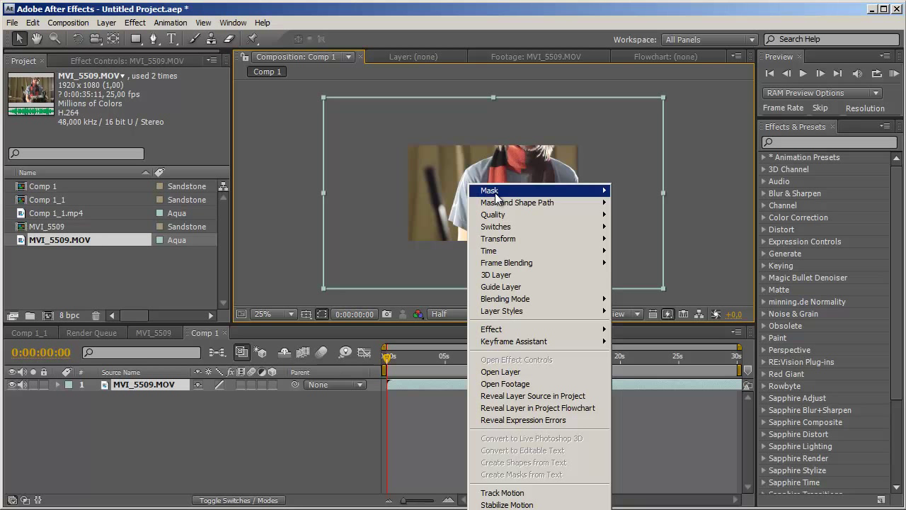
mouse_move(538, 239)
left_click(641, 379)
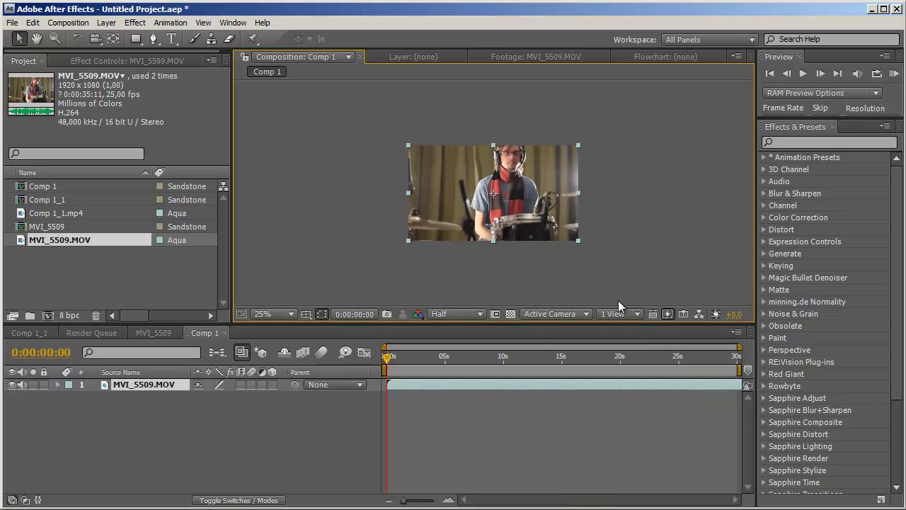
Step: Pre-compose the MVI_5509.MOV layer with Move all attributes into MVI_5509.MOV Comp 1
left_click(135, 419)
left_click(140, 388)
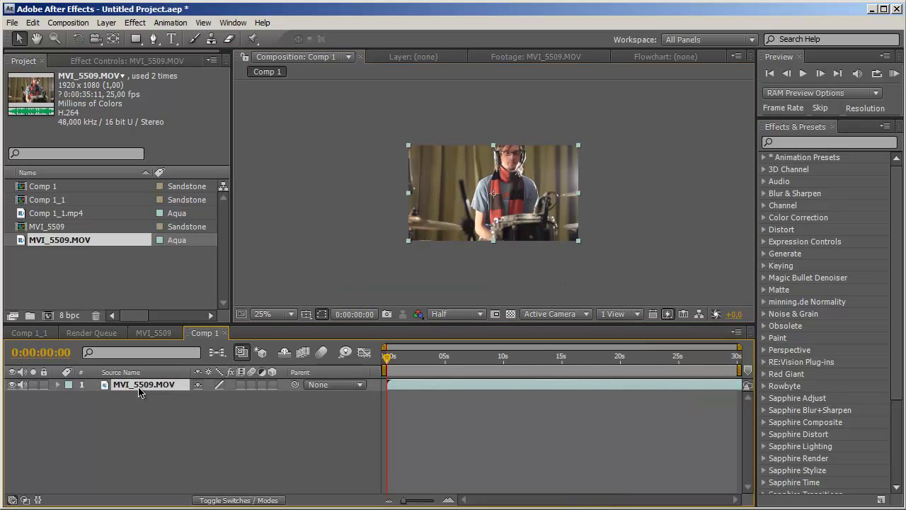
key("ctrl+shift+c")
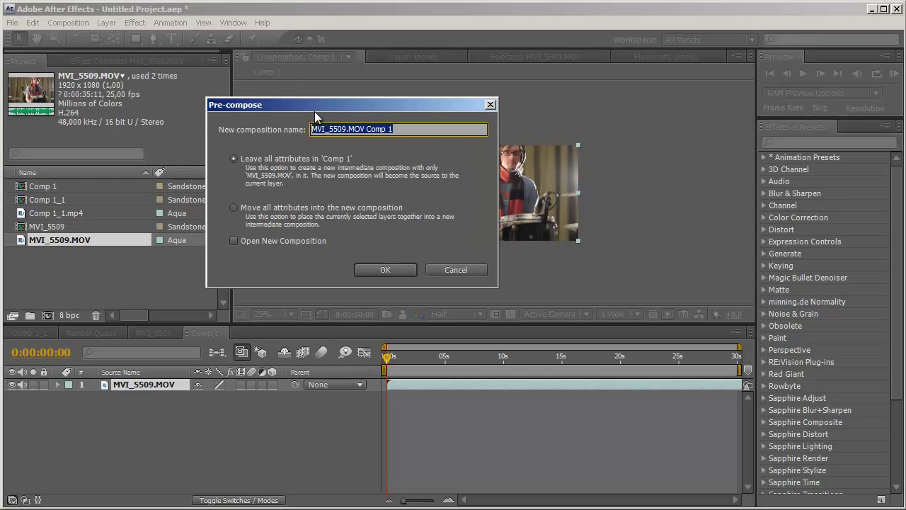
left_click(291, 208)
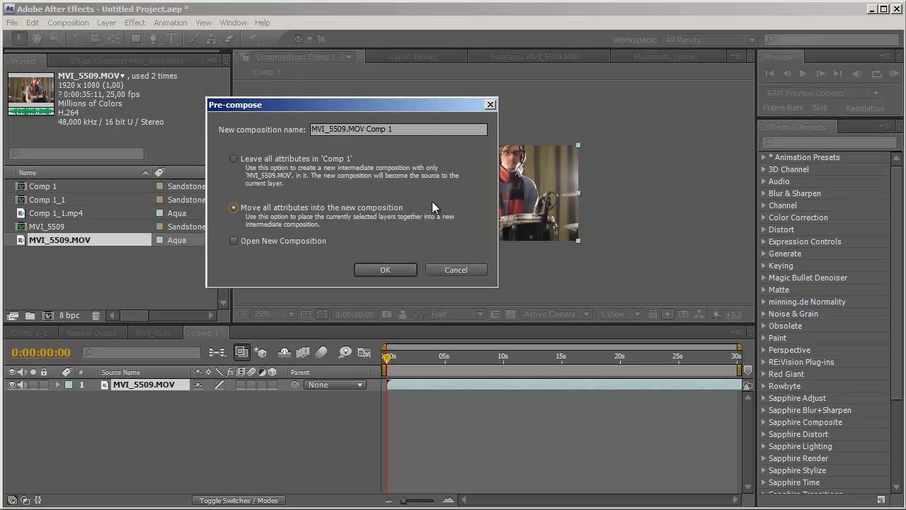
left_click(383, 268)
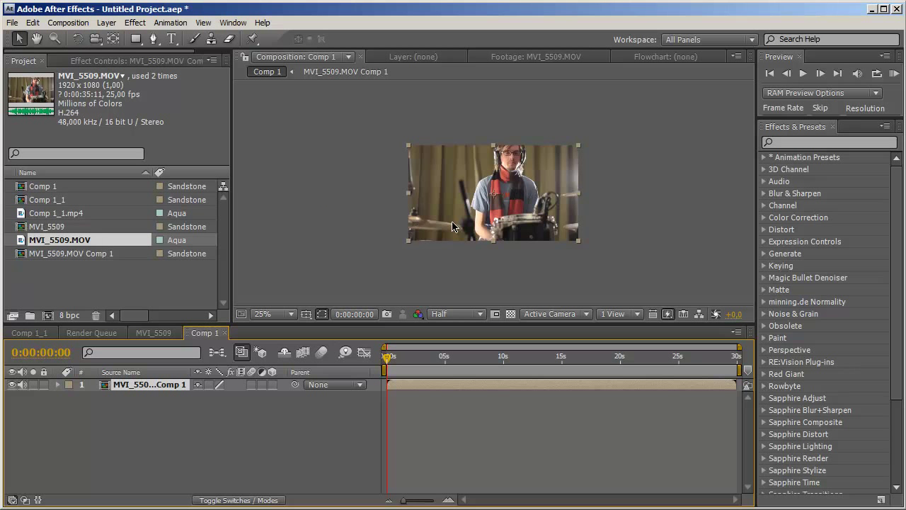
Step: Enlarge the composition preview and search Effects & Presets for 'atl' to find Atlas
left_click_drag(438, 324, 439, 390)
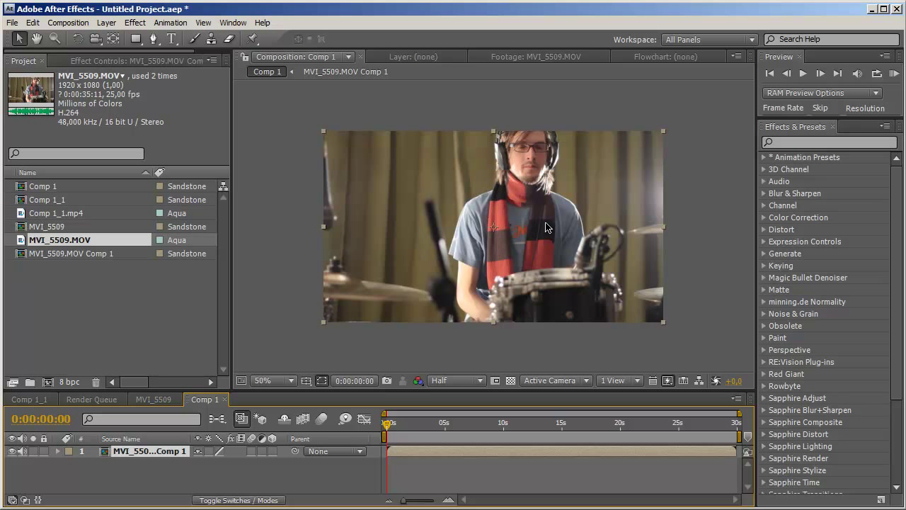
left_click(801, 144)
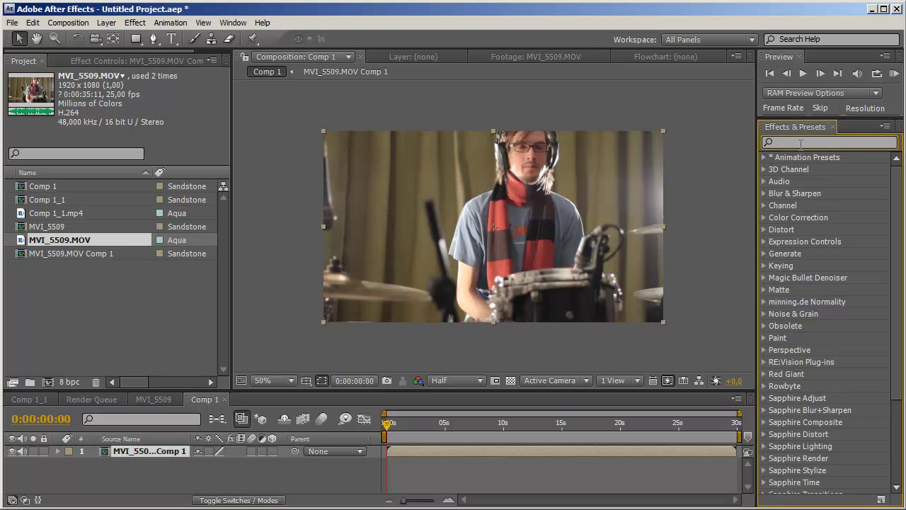
type("al")
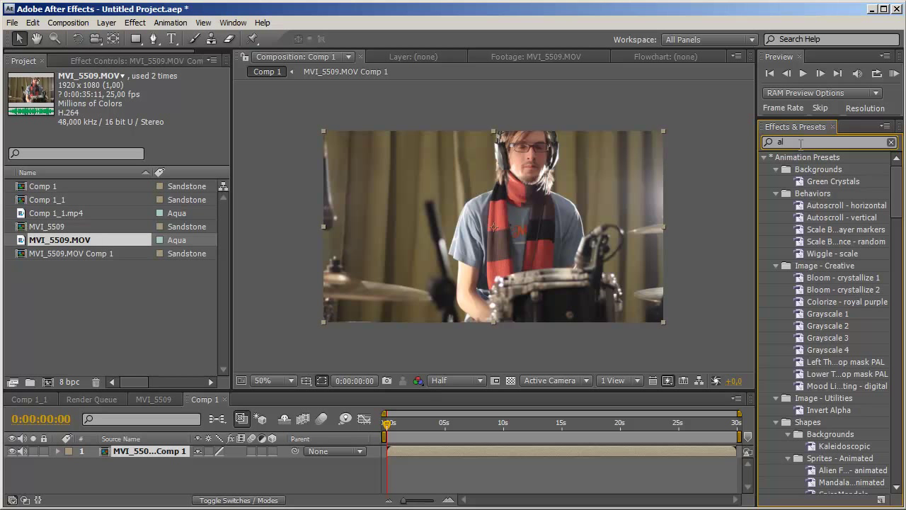
key("BackSpace")
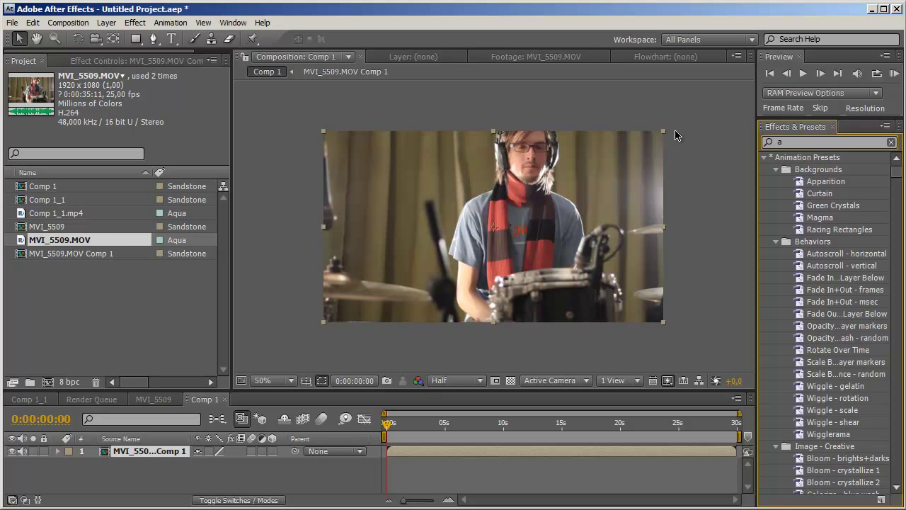
type("tla")
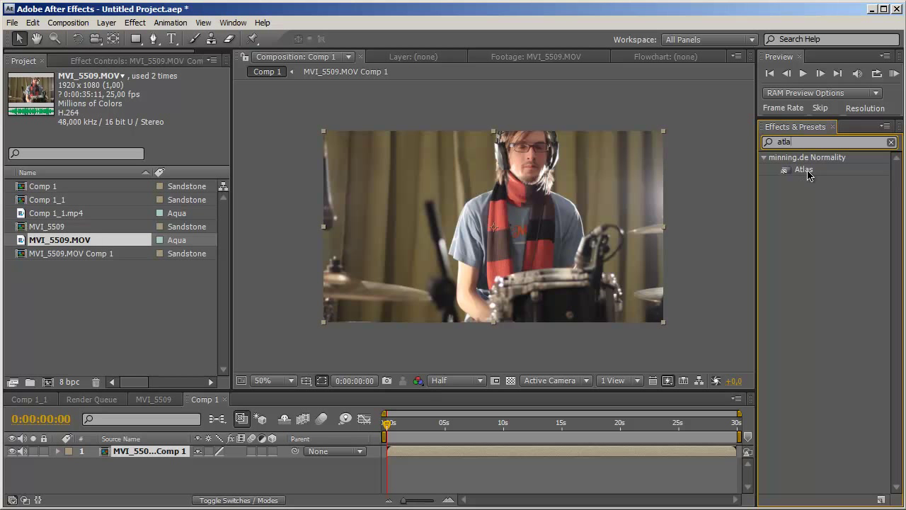
Step: Apply Atlas to the nested drummer layer and switch the project to 32 bpc
left_click_drag(804, 170, 536, 188)
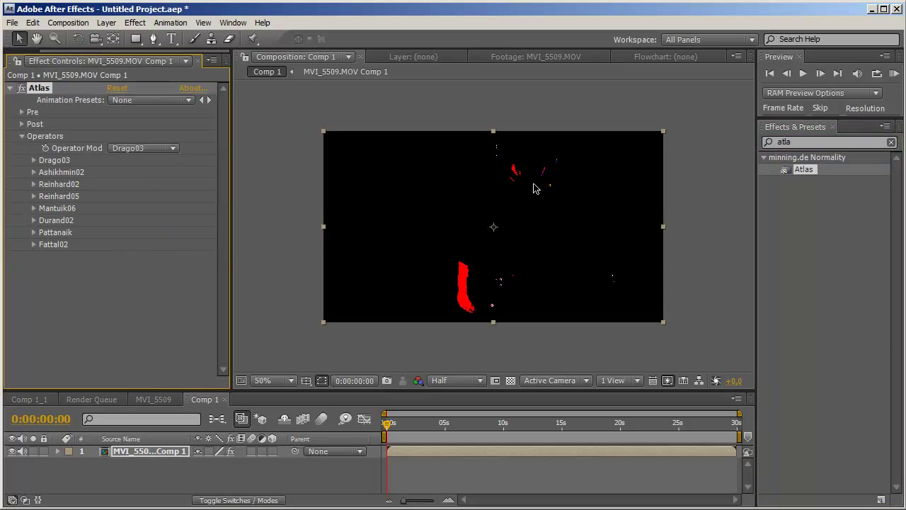
left_click_drag(389, 422, 459, 423)
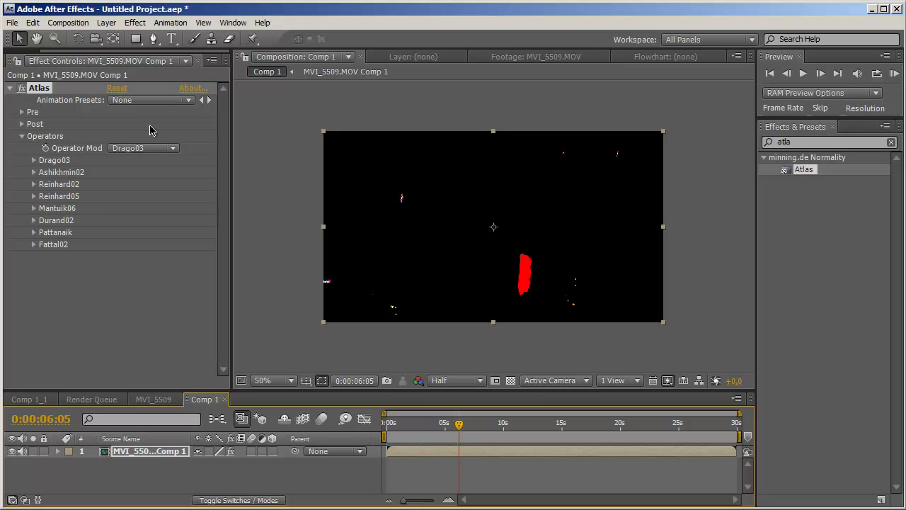
left_click_drag(233, 85, 261, 86)
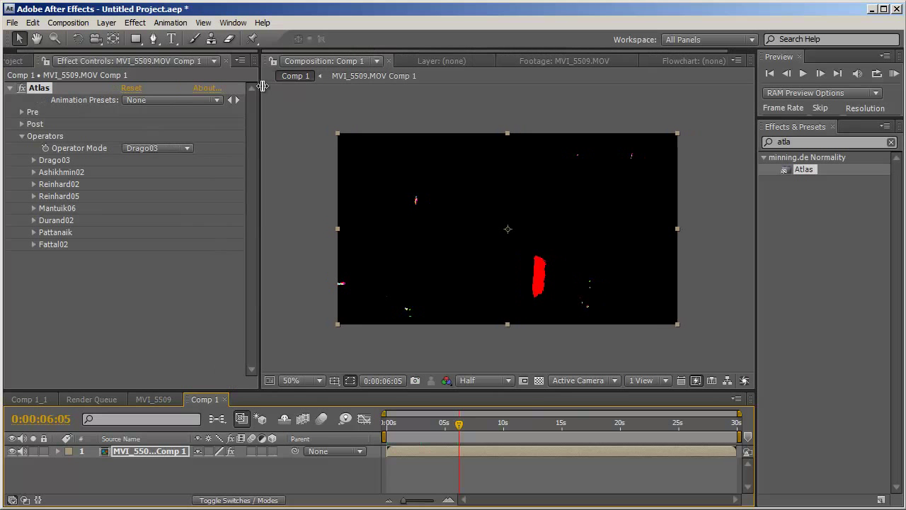
left_click(21, 61)
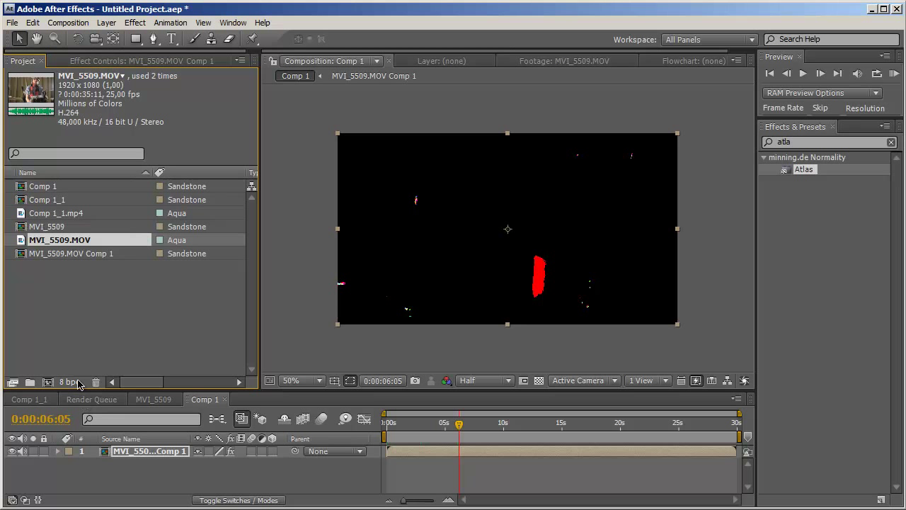
left_click(118, 320)
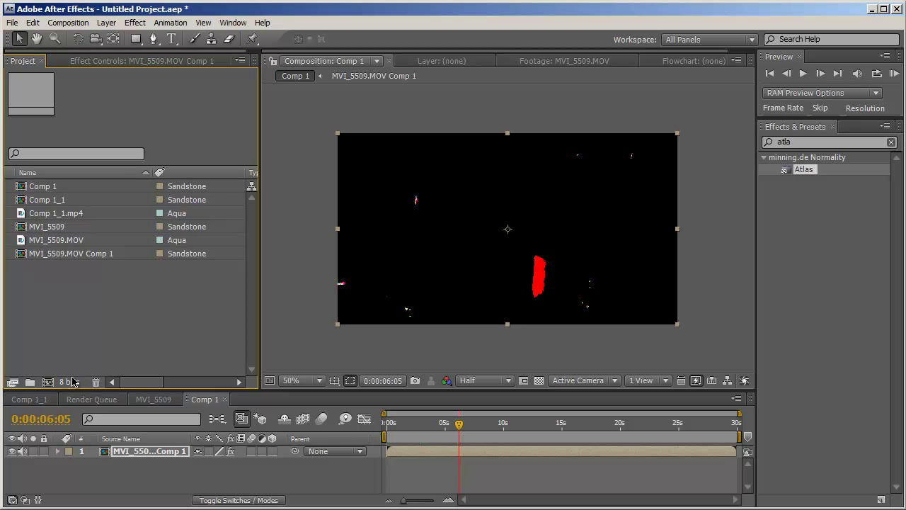
left_click(72, 381, "alt")
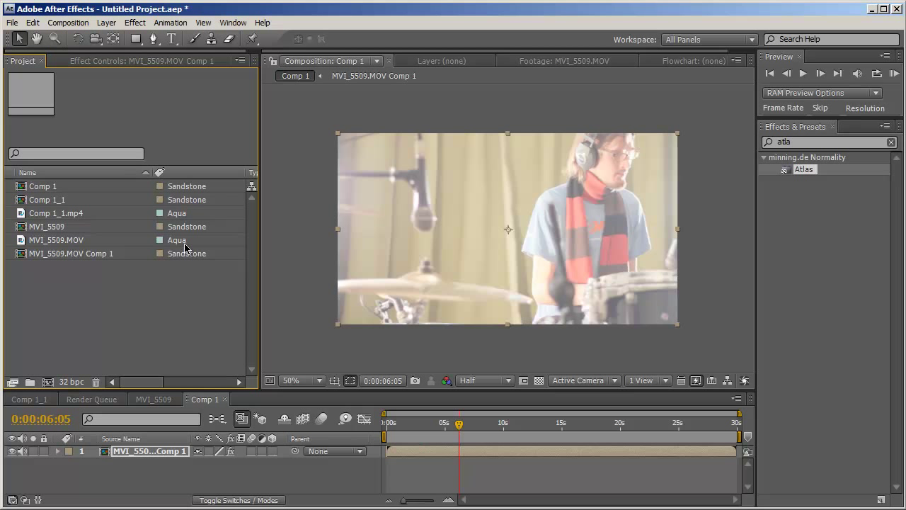
Step: Switch the Atlas tone-mapping operator to Mantiuk06 and preview a later frame
left_click(114, 61)
mouse_move(473, 419)
left_mouse_down()
mouse_move(517, 424)
mouse_move(478, 425)
left_mouse_up()
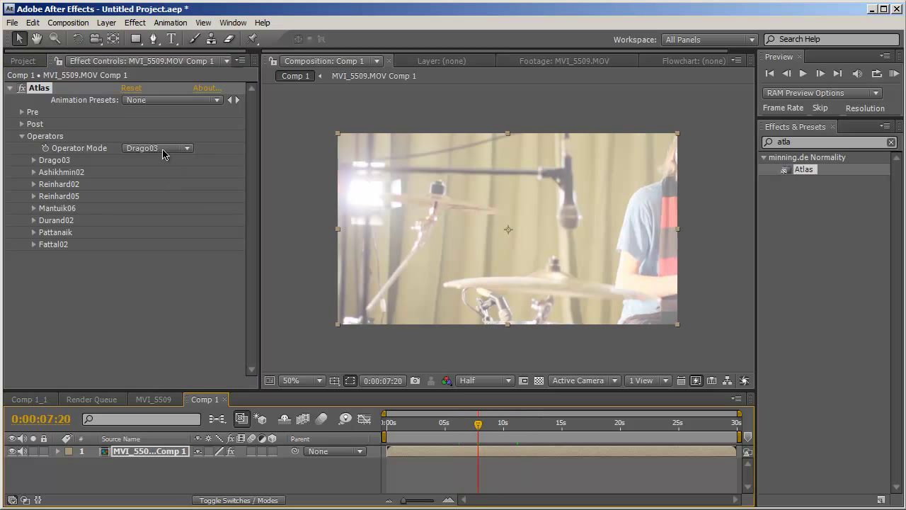
left_click(162, 148)
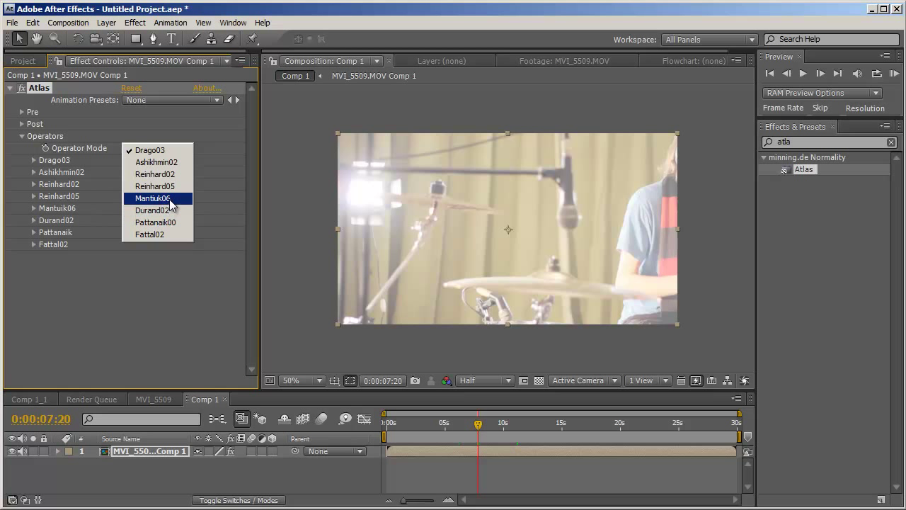
left_click(171, 204)
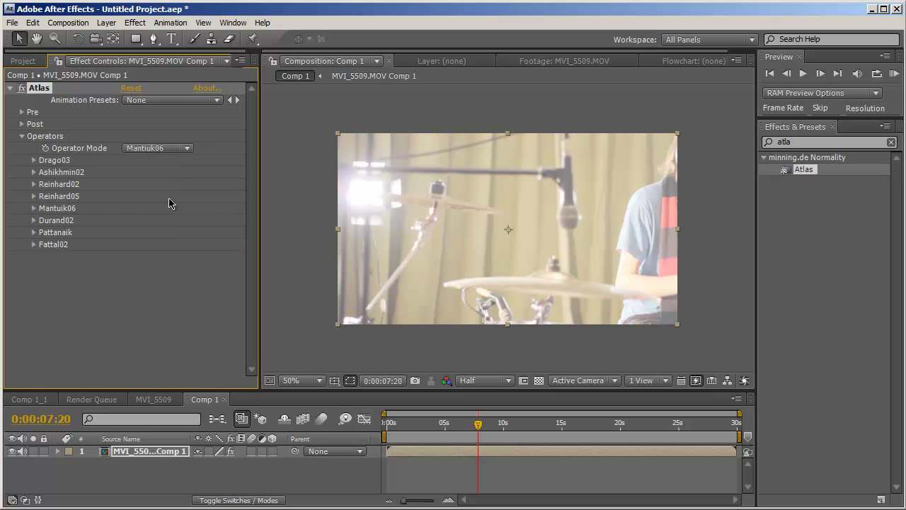
mouse_move(530, 435)
left_mouse_down()
mouse_move(595, 430)
mouse_move(560, 427)
left_mouse_up()
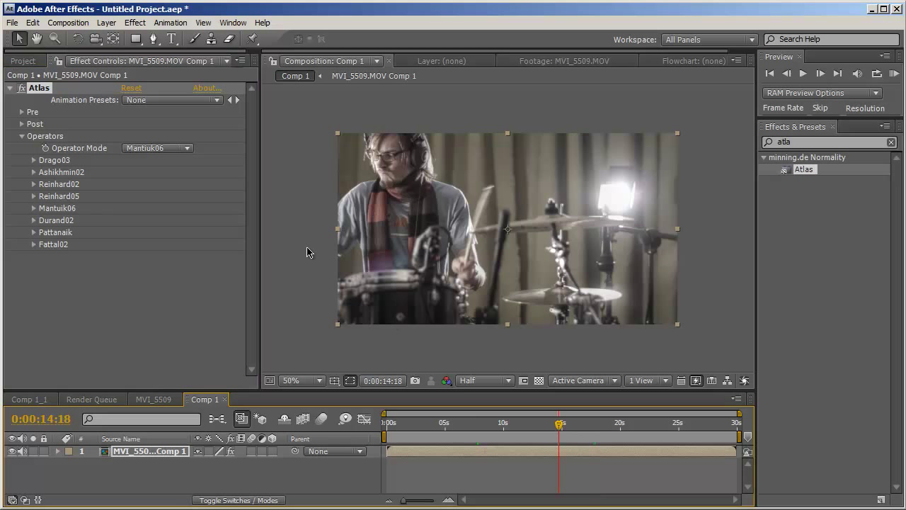
Step: Test Mantiuk06 Saturation Factor at 2 and 0, then restore it to 1
left_click(34, 210)
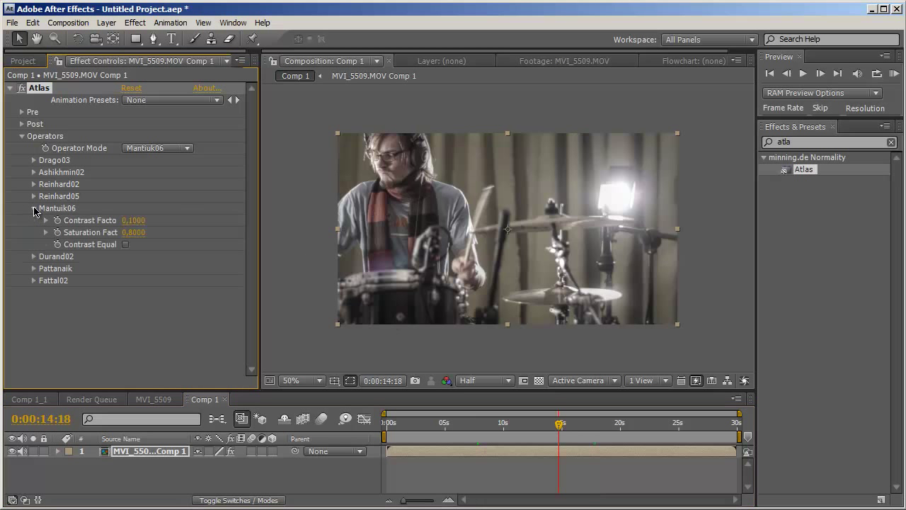
left_click(141, 232)
type("2")
key("Return")
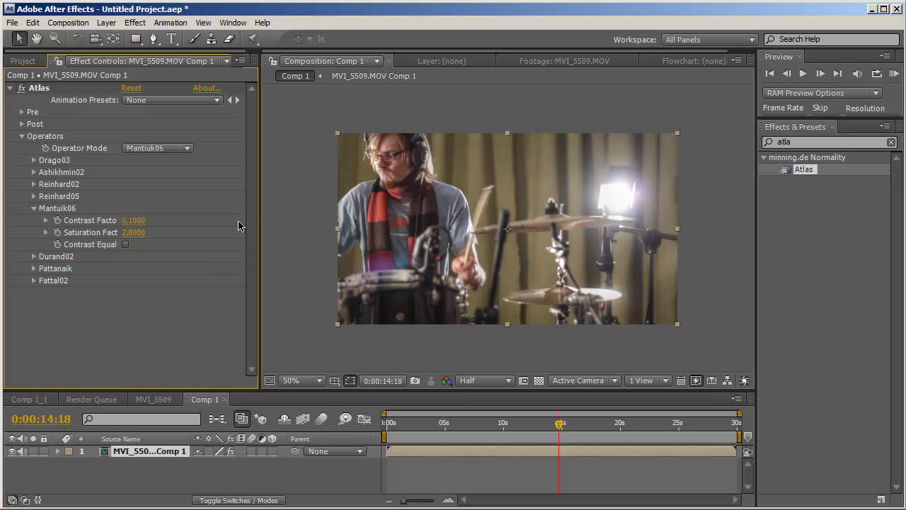
left_click(139, 232)
type("0")
key("Return")
left_click(142, 232)
type("1")
key("Return")
Step: Preview the look at frames around 7, 15 and 16 seconds with the full frame in view
left_click(467, 425)
left_click_drag(467, 425, 476, 423)
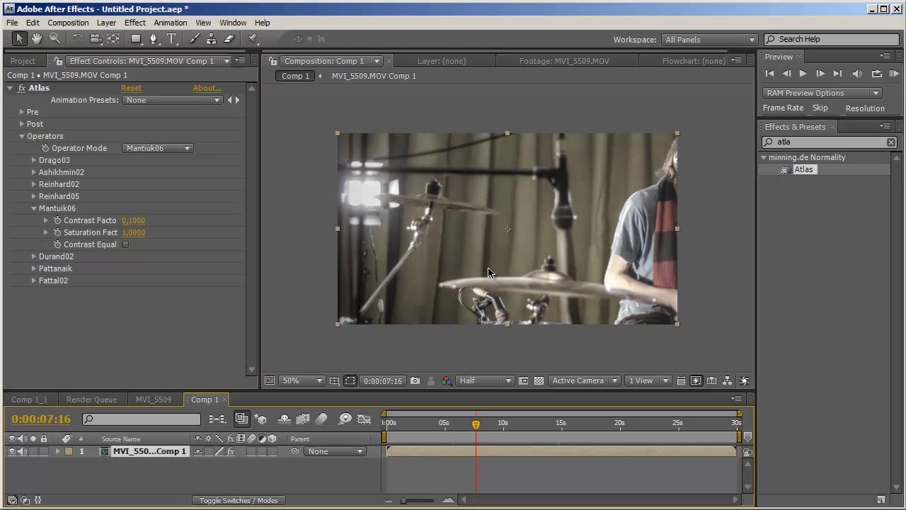
scroll(488, 273, "up", 1)
scroll(510, 283, "up", 1)
left_click_drag(480, 431, 600, 429)
scroll(494, 313, "down", 1)
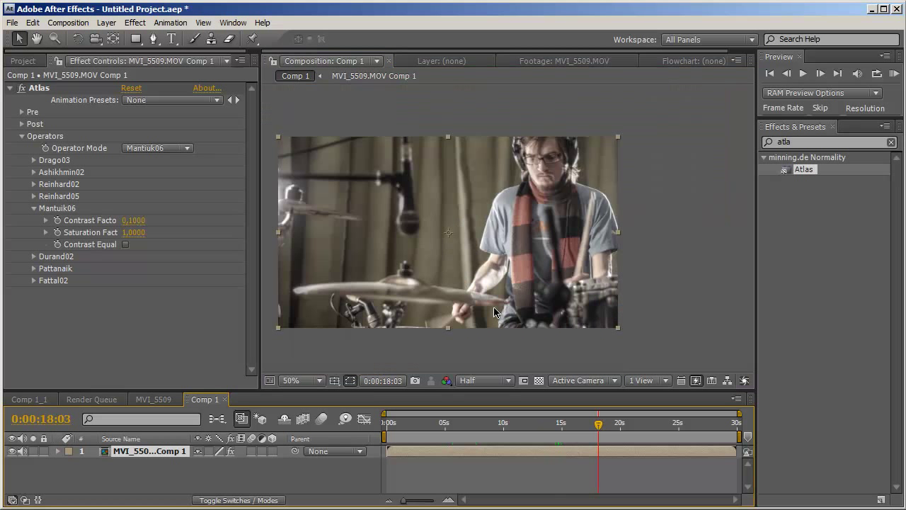
left_click_drag(527, 273, 584, 280)
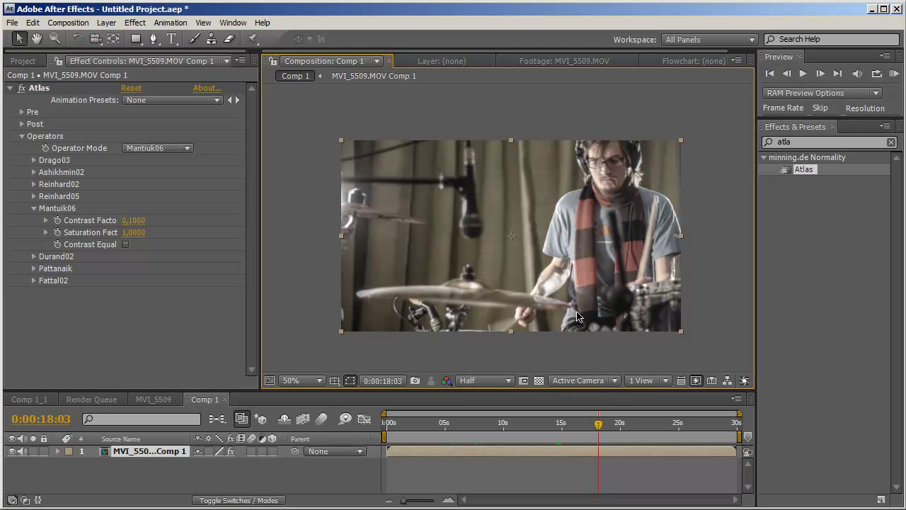
left_click_drag(599, 425, 575, 424)
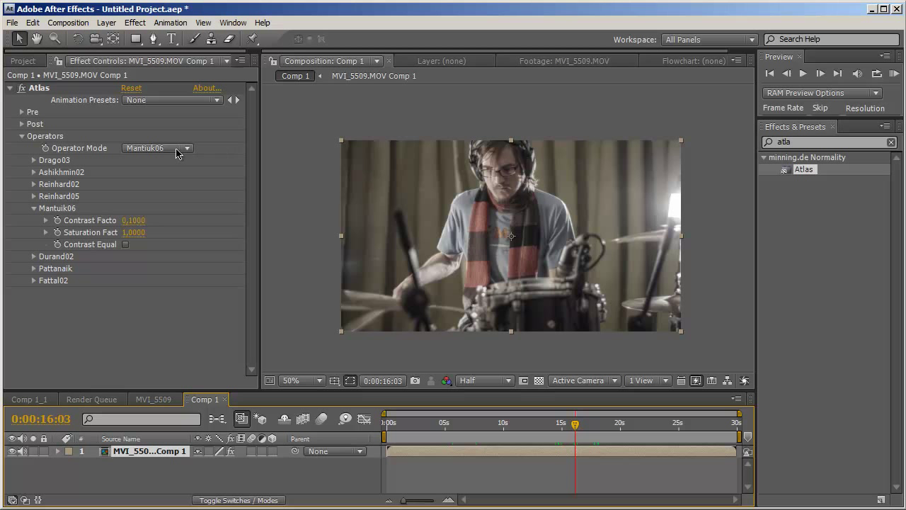
left_click(176, 149)
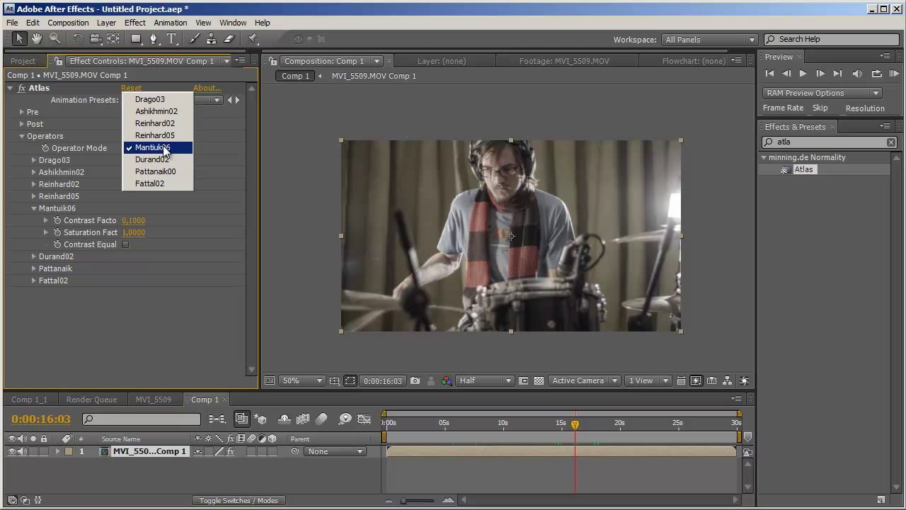
Step: Switch Atlas to Fattal02, set Beta to 0.6000 and drag Alpha up to 4.0000
left_click(157, 184)
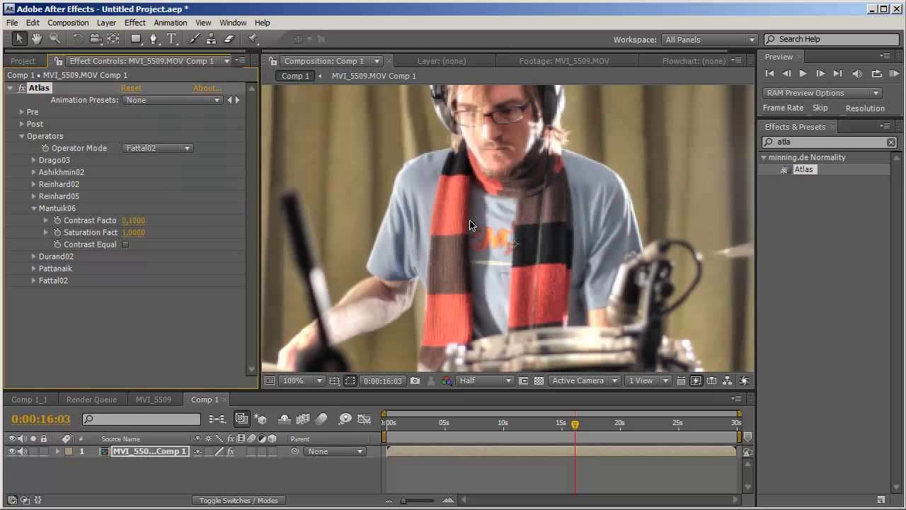
left_click_drag(512, 421, 474, 425)
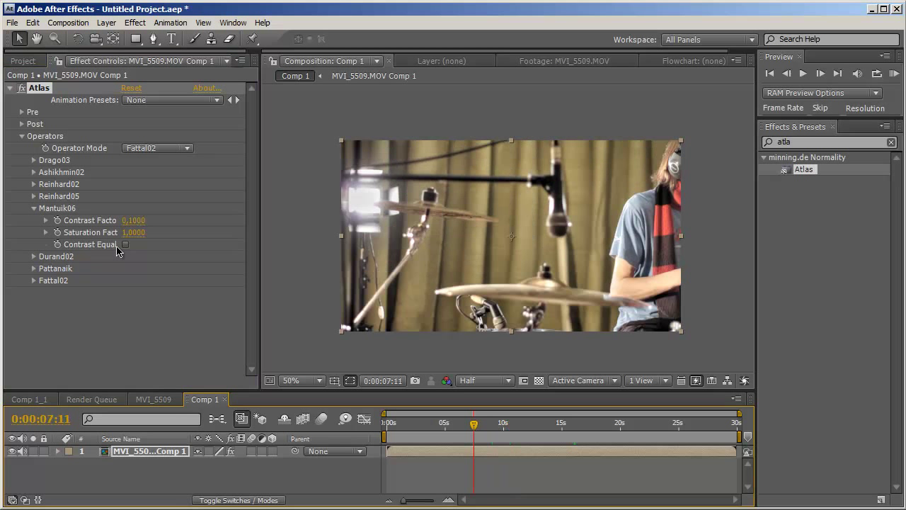
left_click(34, 280)
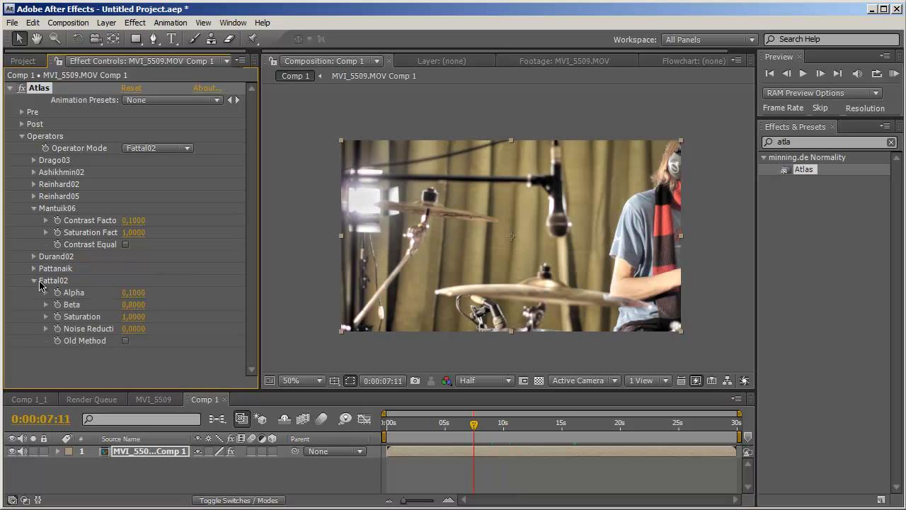
left_click(139, 306)
key("Return")
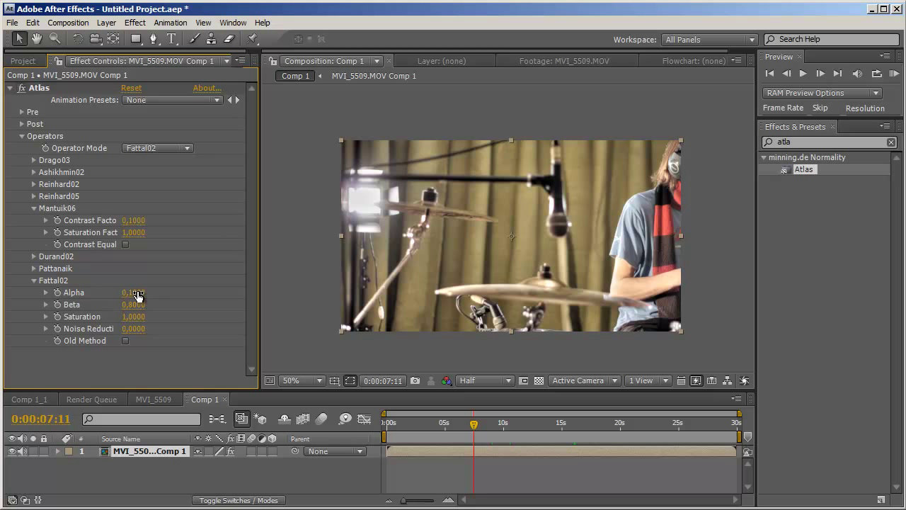
left_click_drag(139, 296, 102, 292)
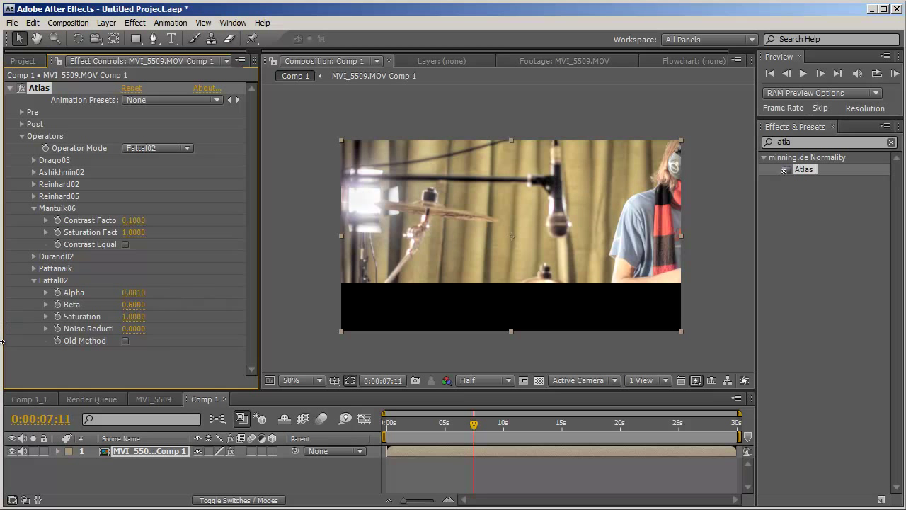
left_click_drag(134, 292, 503, 296)
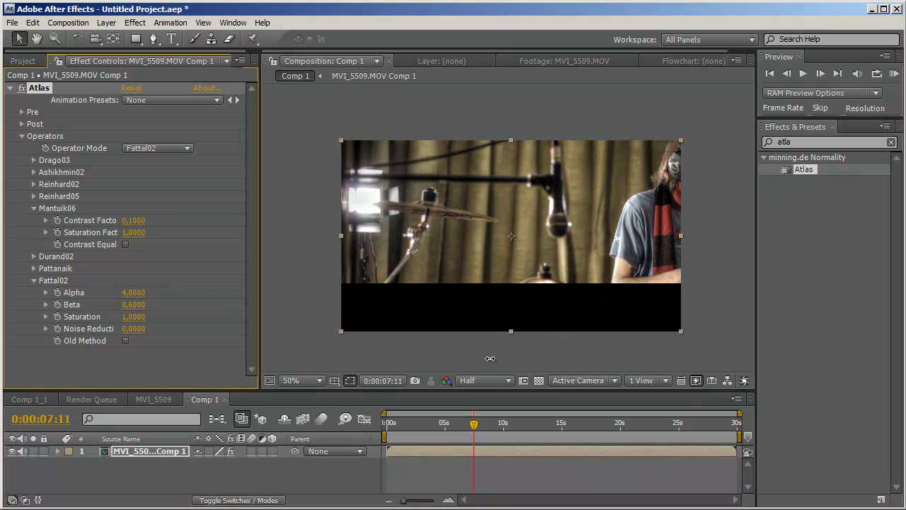
left_click(500, 424)
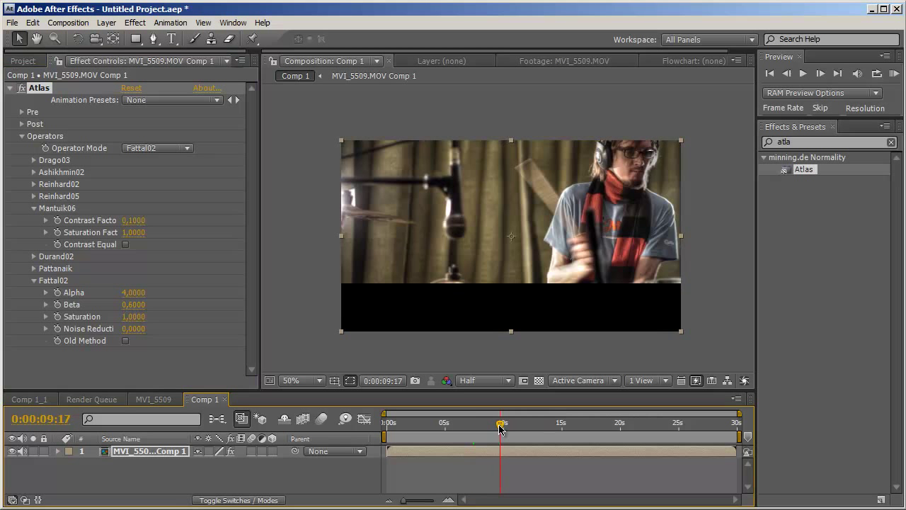
left_click(517, 426)
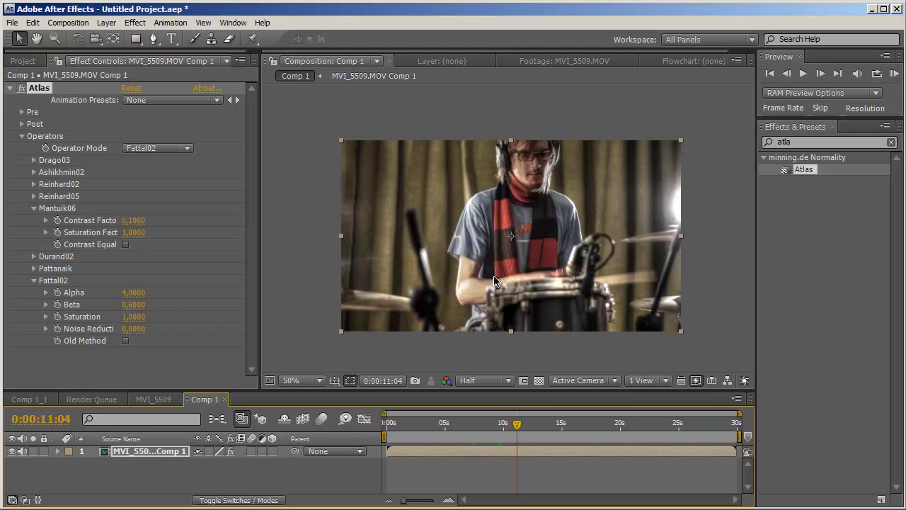
scroll(495, 278, "up", 2)
scroll(496, 275, "up", 1)
scroll(499, 271, "down", 1)
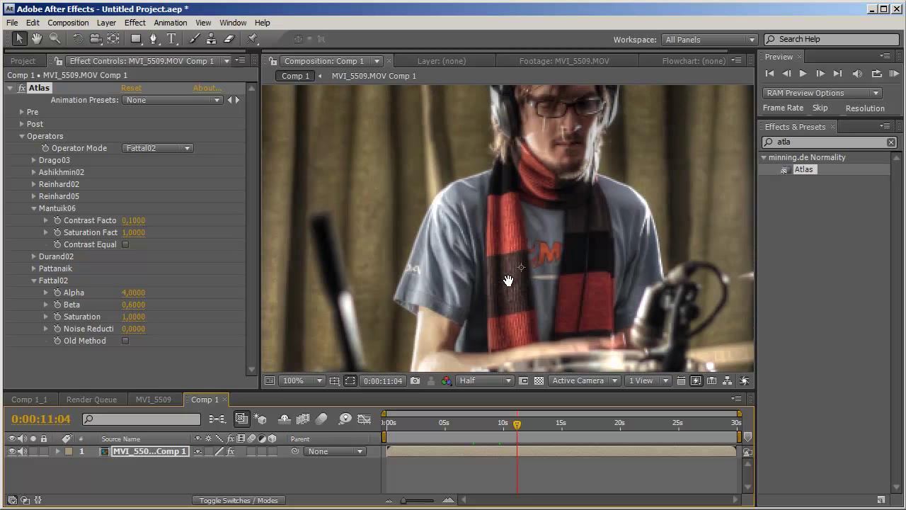
scroll(506, 278, "down", 2)
mouse_move(134, 329)
left_mouse_down()
mouse_move(167, 328)
mouse_move(118, 327)
left_mouse_up()
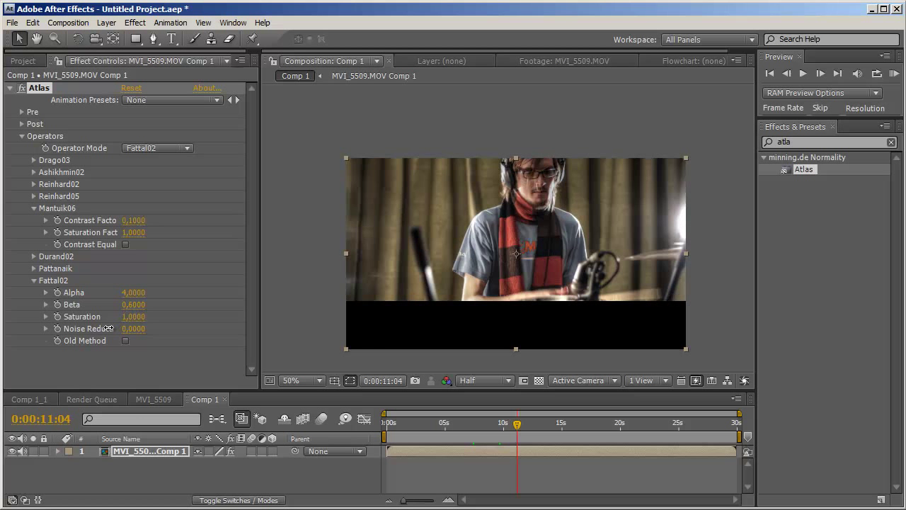
left_click_drag(164, 326, 177, 325)
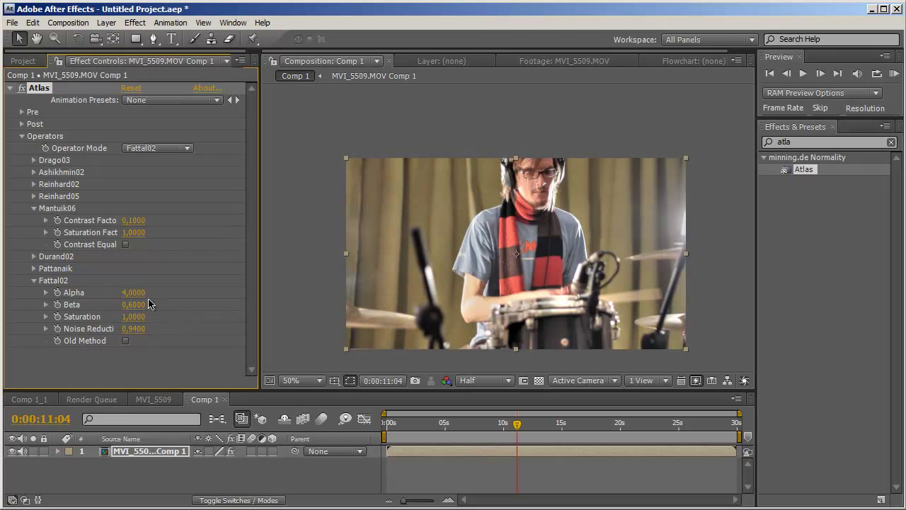
left_click_drag(143, 330, 10, 326)
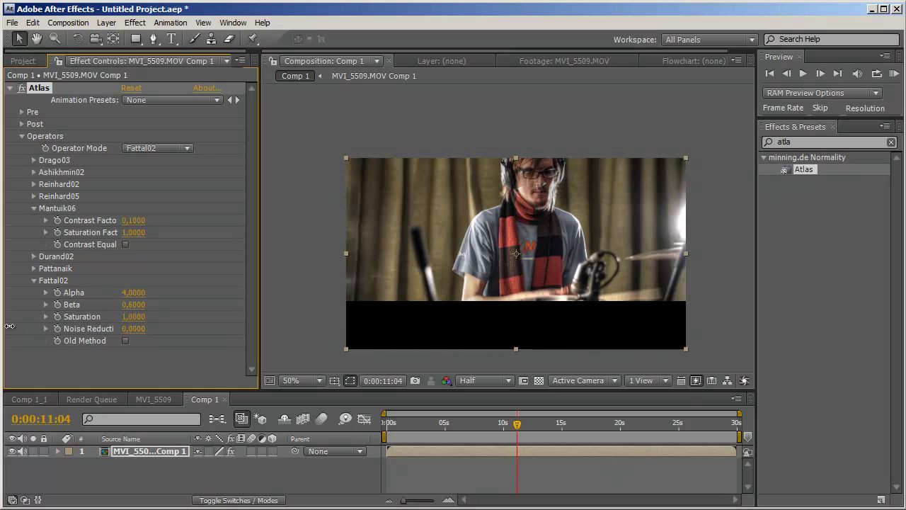
Step: Enable Fattal02's Old Method and tune Alpha to 2.3600 and Beta to 0.8230 while checking frames
left_click(126, 342)
left_click_drag(140, 291, 76, 292)
left_click(445, 424)
left_click_drag(445, 424, 512, 425)
left_click_drag(134, 305, 331, 307)
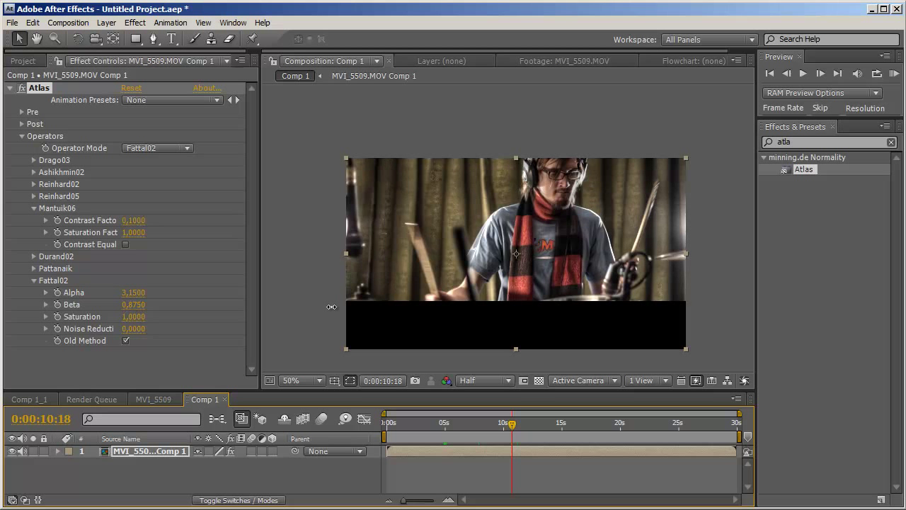
mouse_move(346, 308)
left_mouse_down()
mouse_move(415, 309)
mouse_move(290, 308)
left_mouse_up()
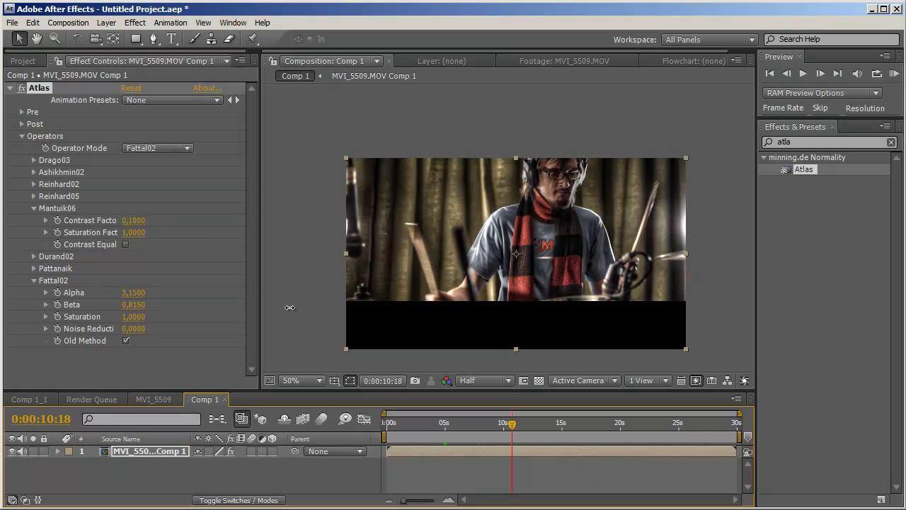
mouse_move(135, 293)
left_mouse_down()
mouse_move(183, 288)
mouse_move(88, 299)
left_mouse_up()
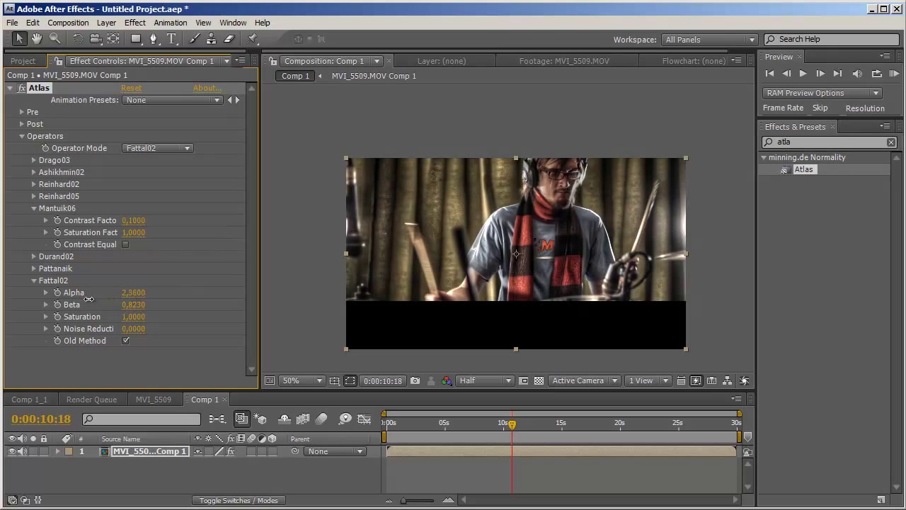
Step: Inspect the footage at 100% then 50% zoom, checking frames near 9, 15, 18 and 12 seconds
left_click(445, 135)
key("period")
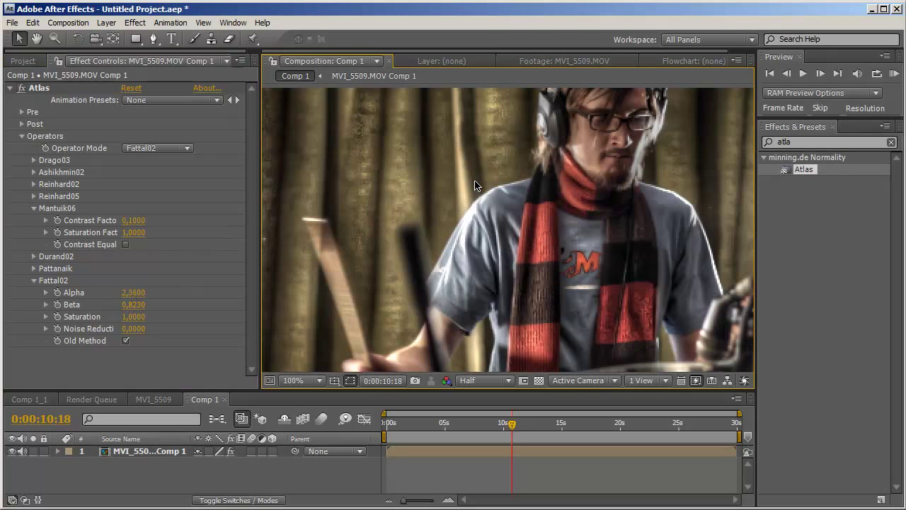
key("comma")
left_click(499, 424)
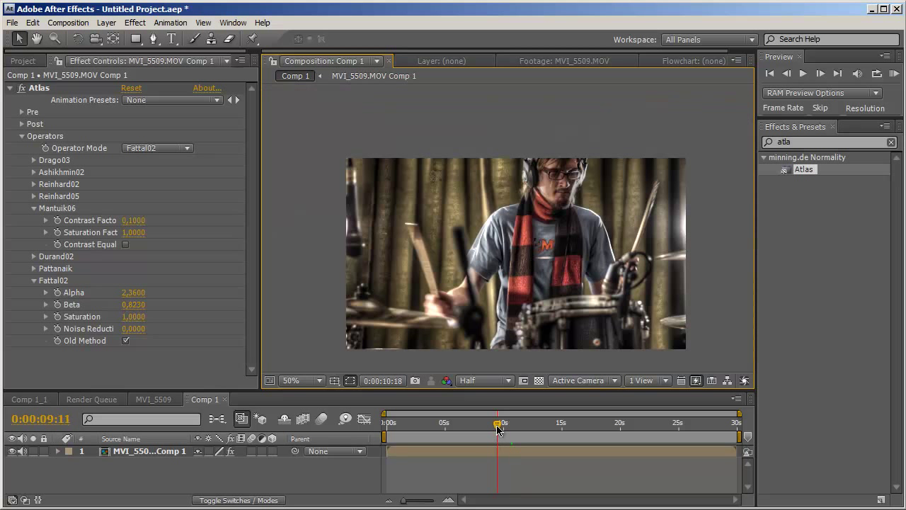
left_click(562, 425)
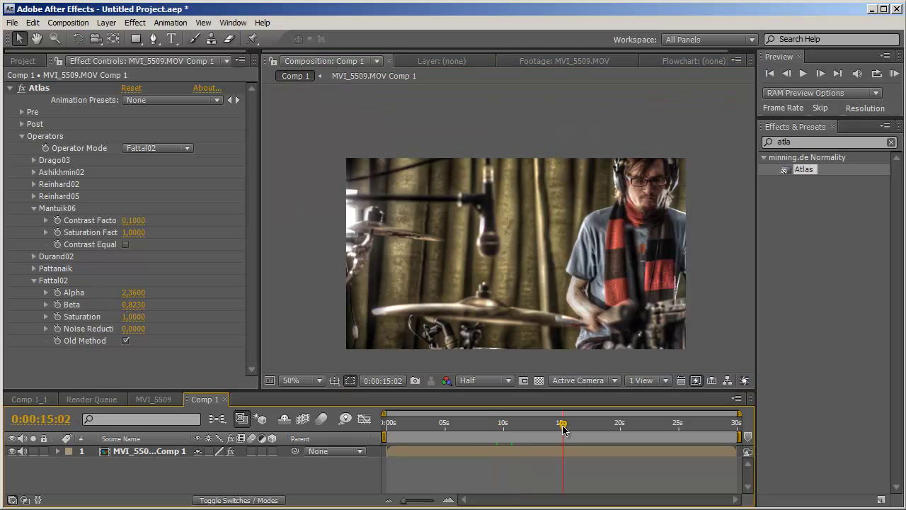
left_click(605, 424)
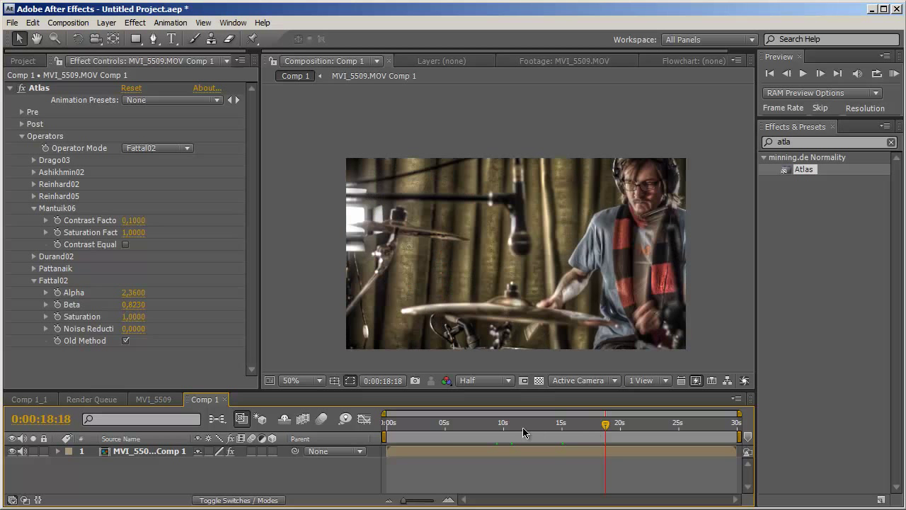
left_click(530, 425)
Step: Raise Fattal02 Beta to 0.89, then nudge the video layer slightly upward
left_click_drag(133, 304, 176, 303)
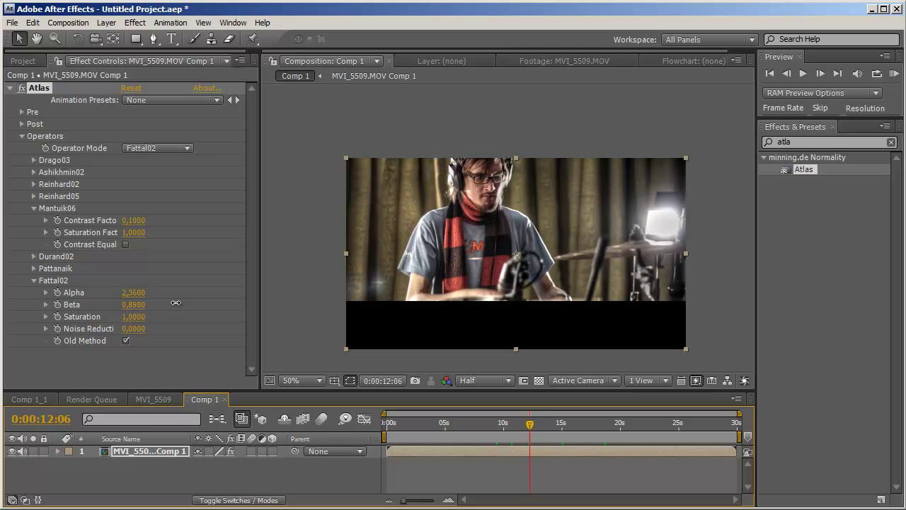
left_click(222, 376)
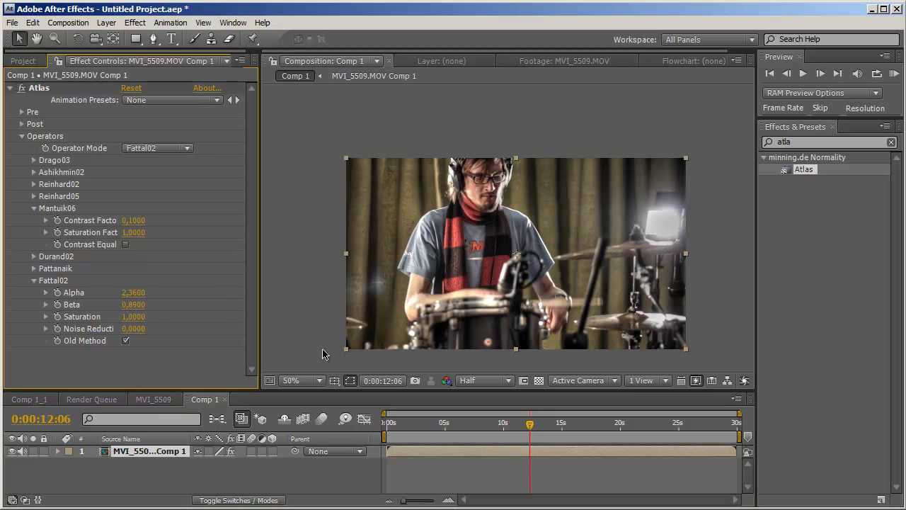
left_click_drag(502, 317, 505, 301)
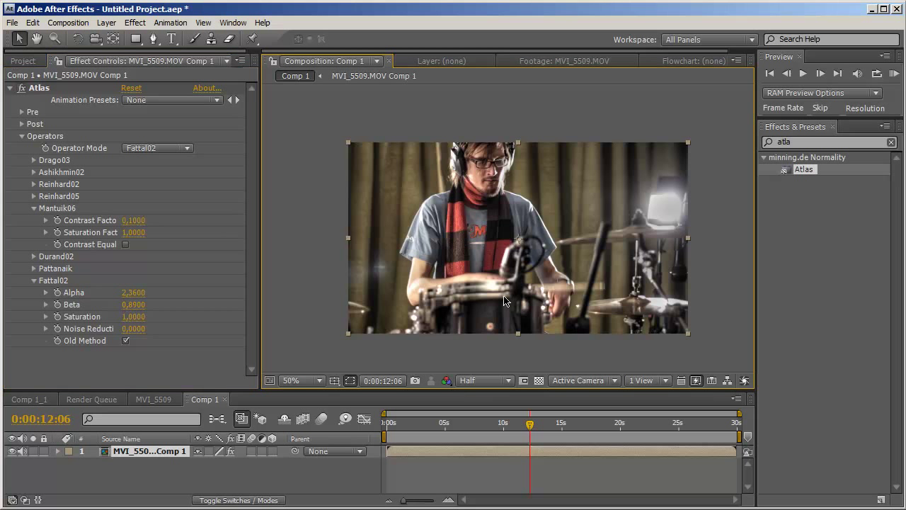